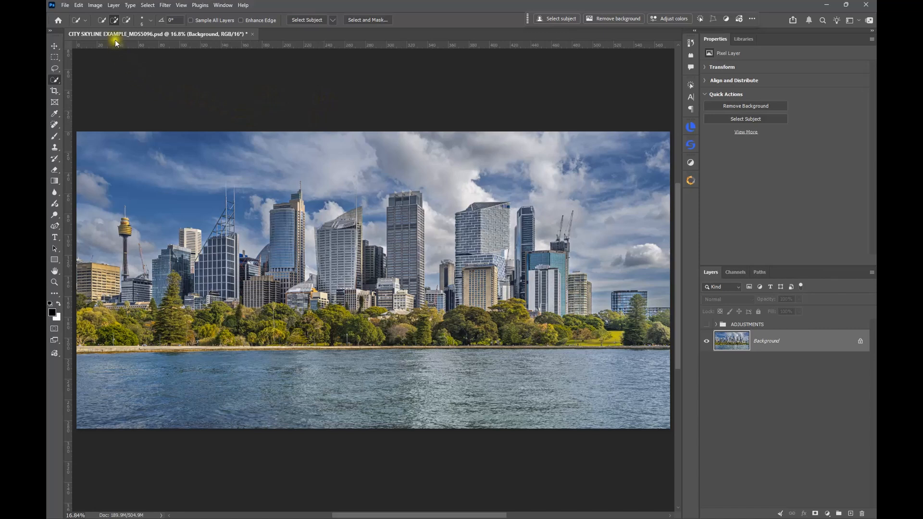
click(147, 5)
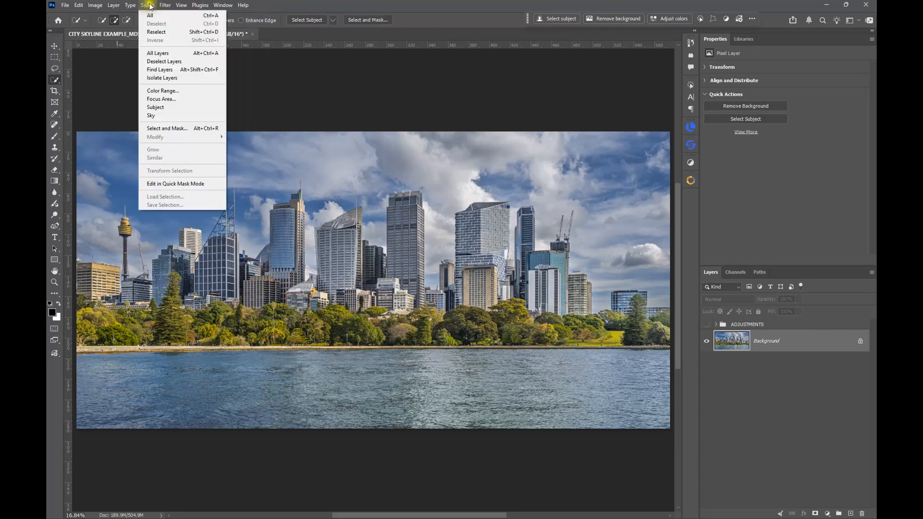
click(79, 84)
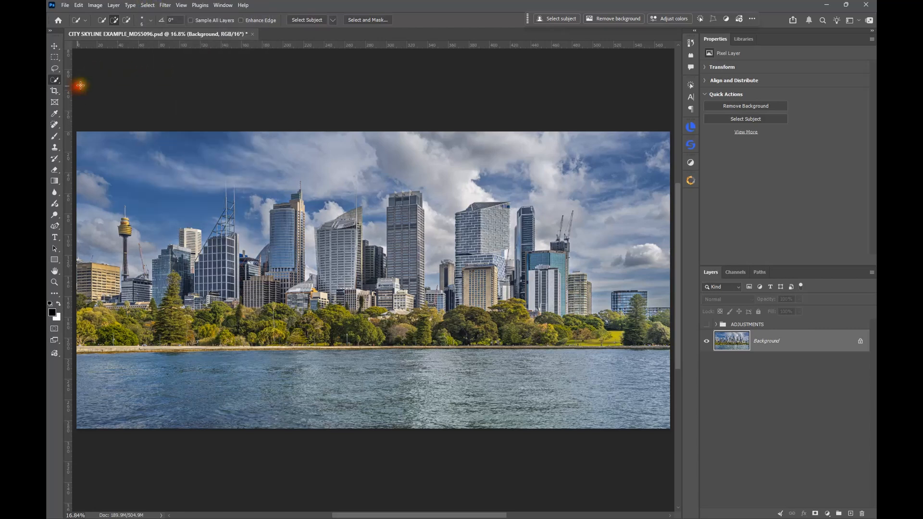
right_click(54, 83)
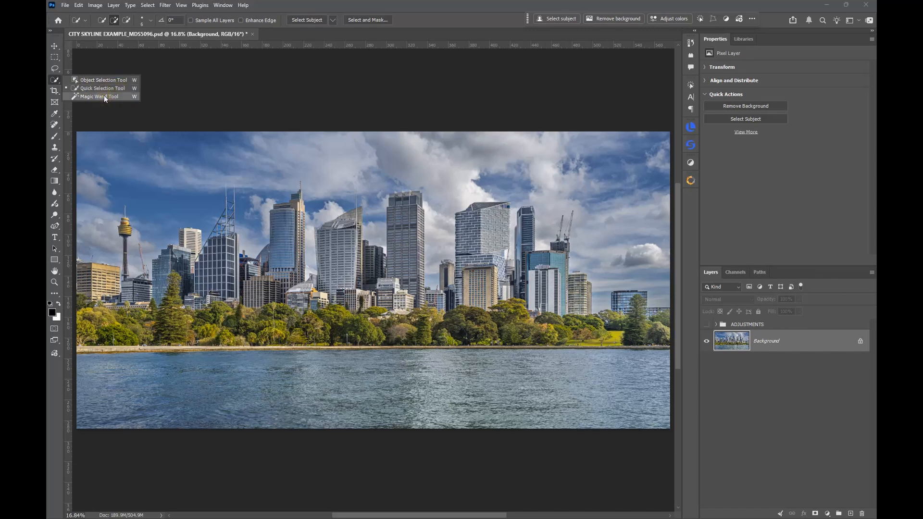
click(56, 80)
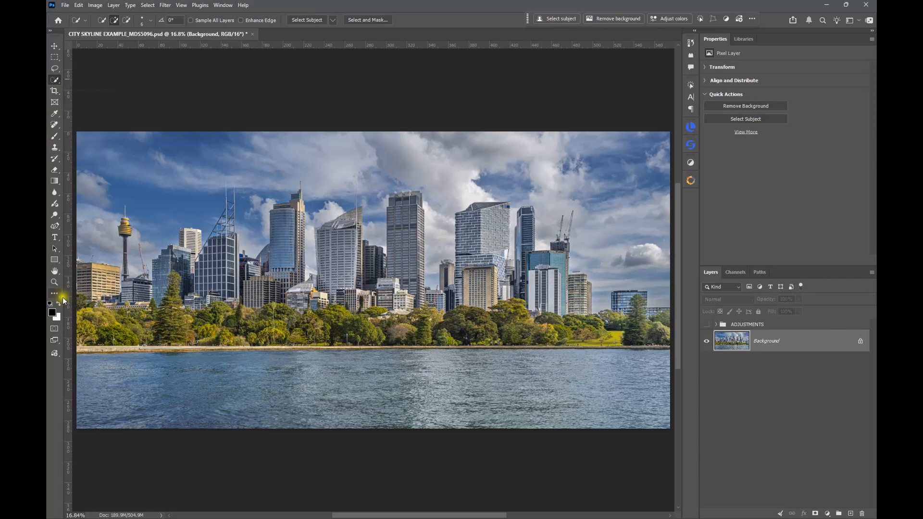
Switch Quick Mask mode on and back off for the Background layer
click(55, 330)
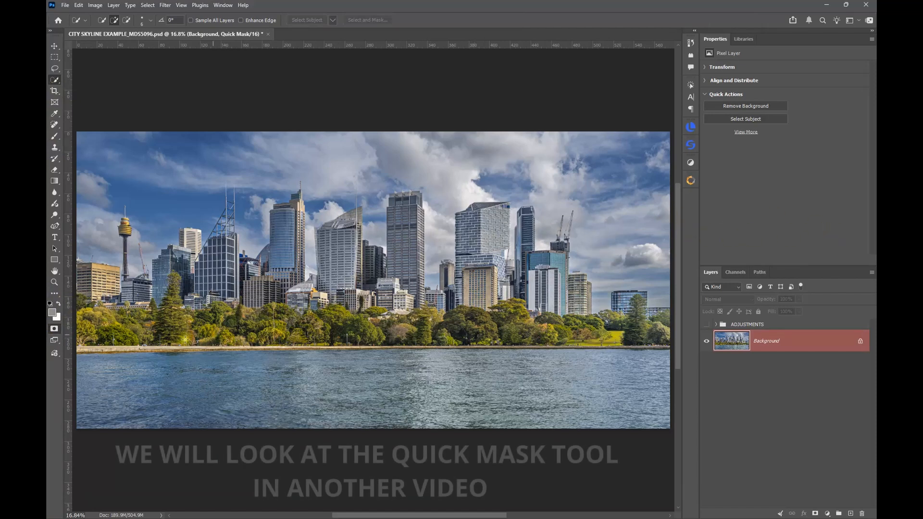
click(54, 335)
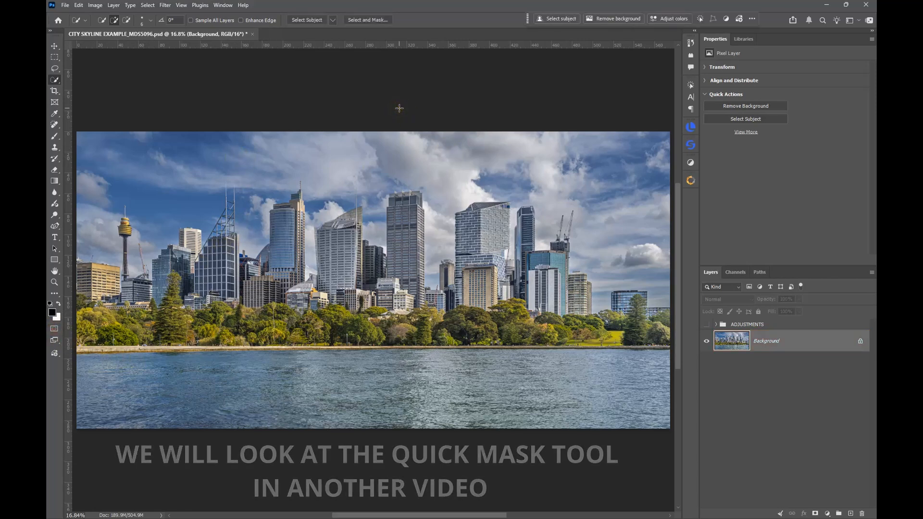
click(302, 98)
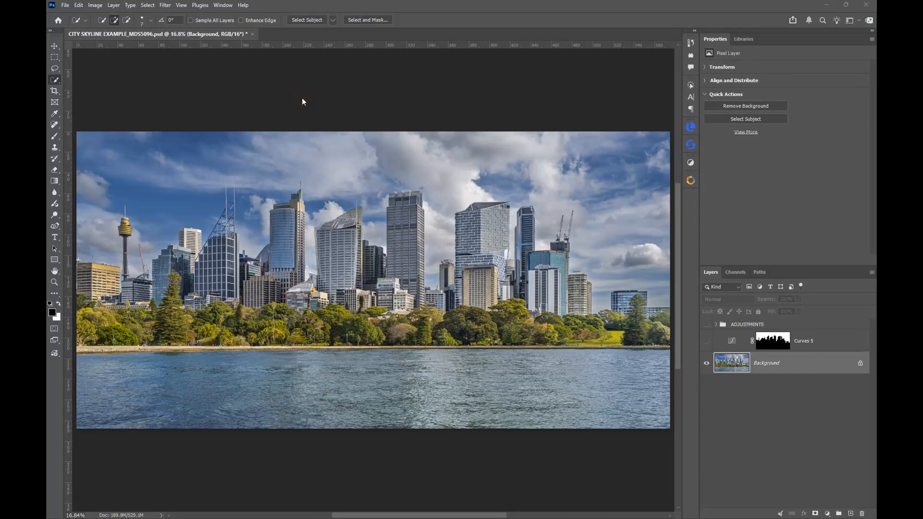
Automatically select the sky above the skyline on the Background layer
click(147, 5)
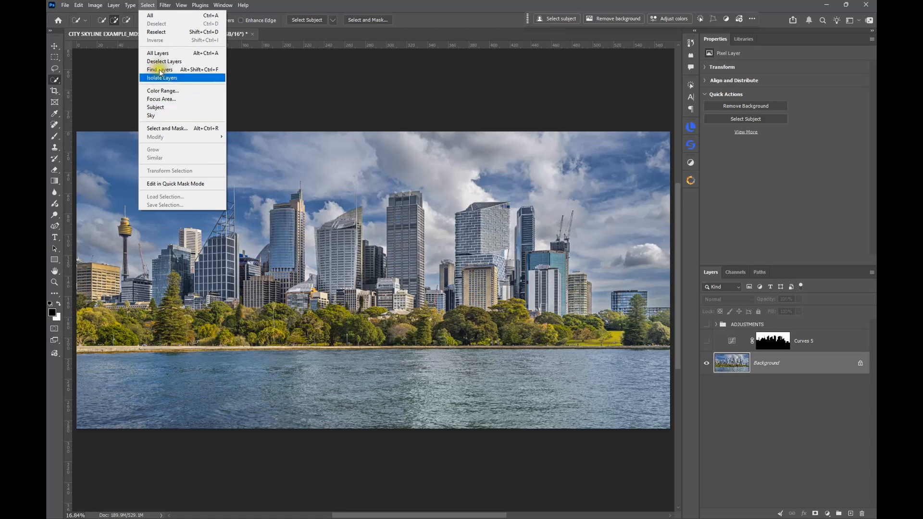
click(151, 115)
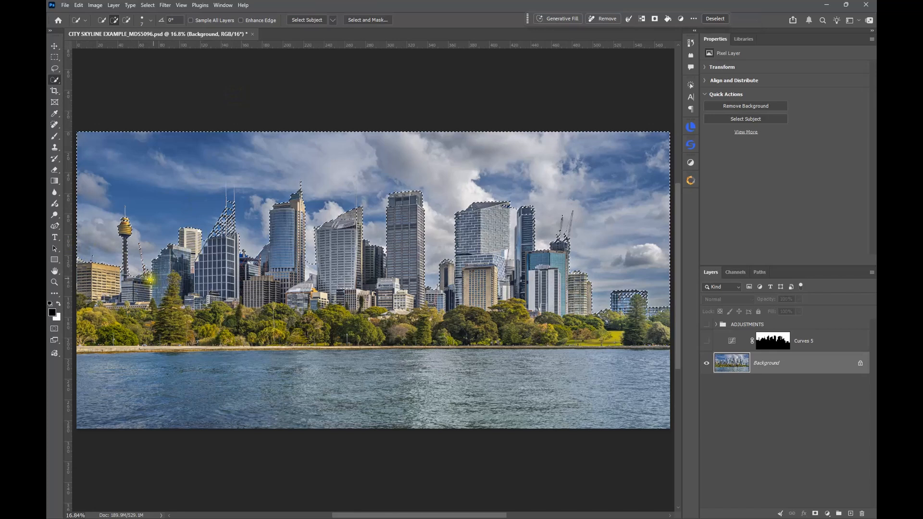
Activate the Quick Selection Tool and set it to subtract from the sky selection
scroll(472, 249, up, 2)
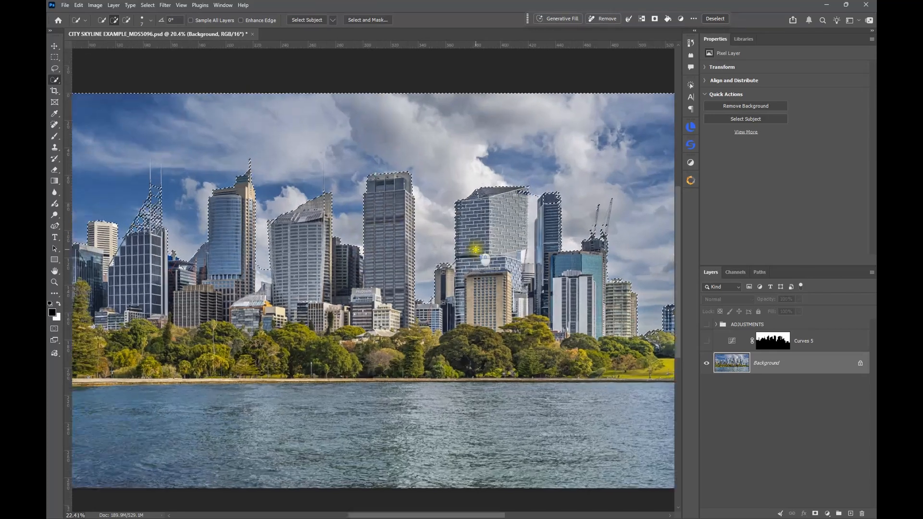
drag(484, 240, 215, 229)
scroll(404, 304, up, 5)
drag(406, 268, 432, 137)
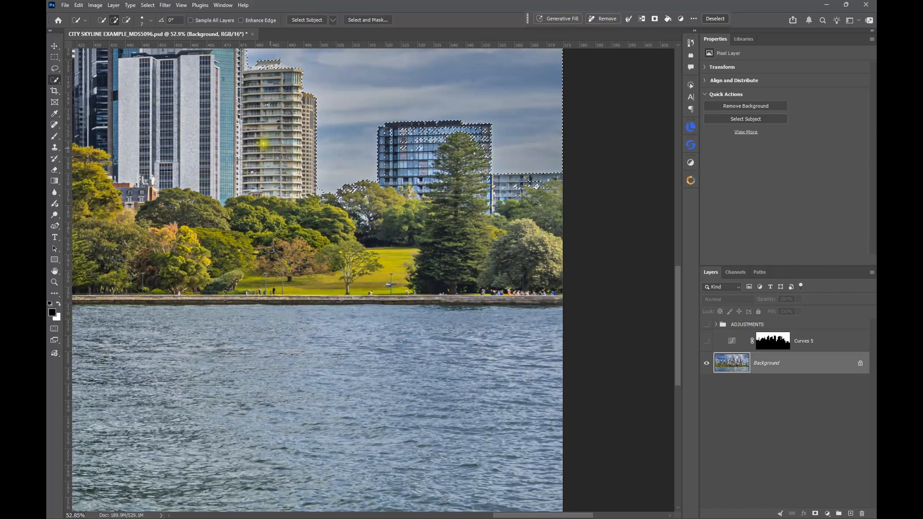
drag(240, 120, 396, 272)
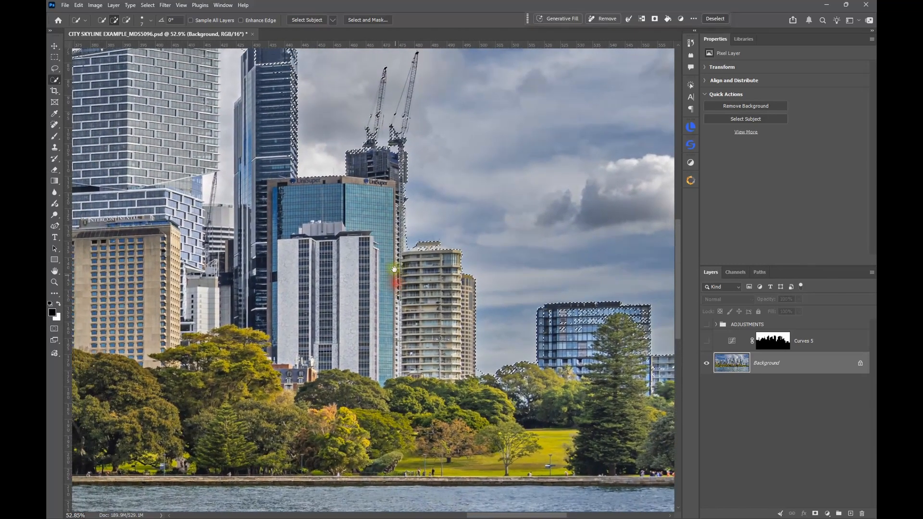
drag(340, 201, 391, 285)
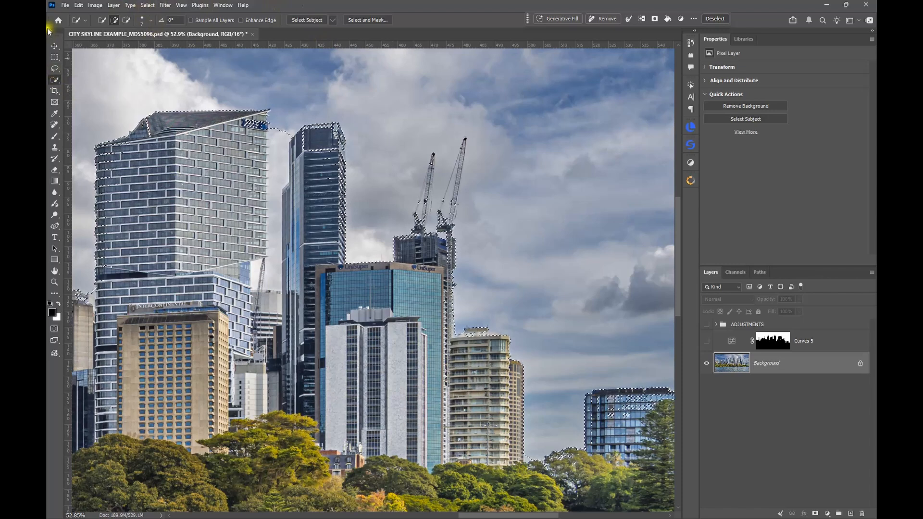
right_click(53, 81)
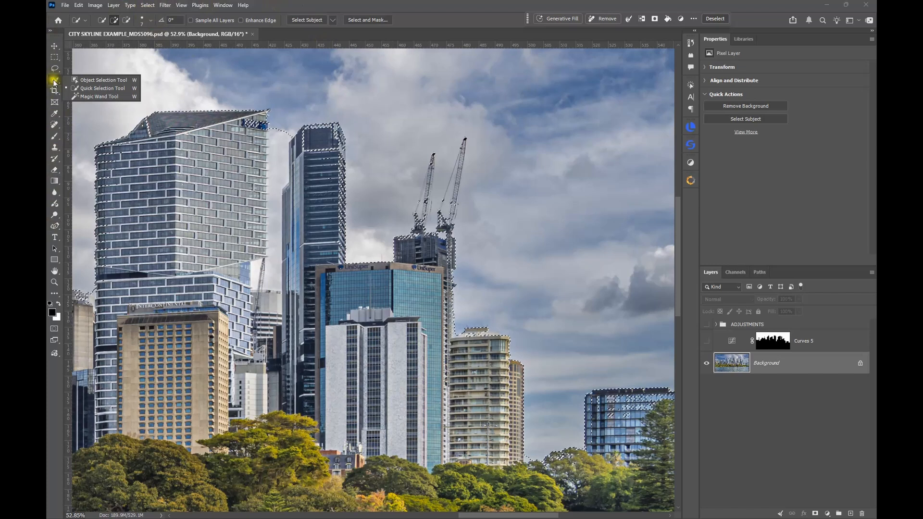
click(99, 89)
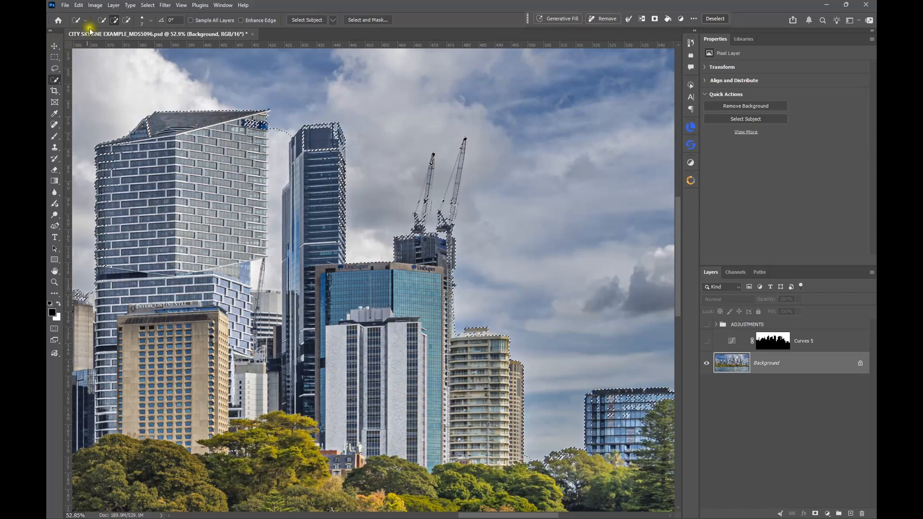
click(114, 22)
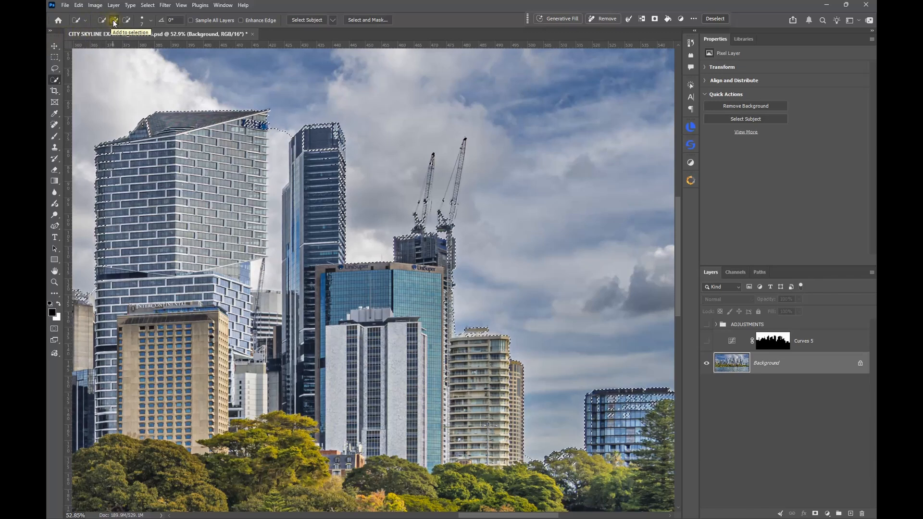
click(127, 21)
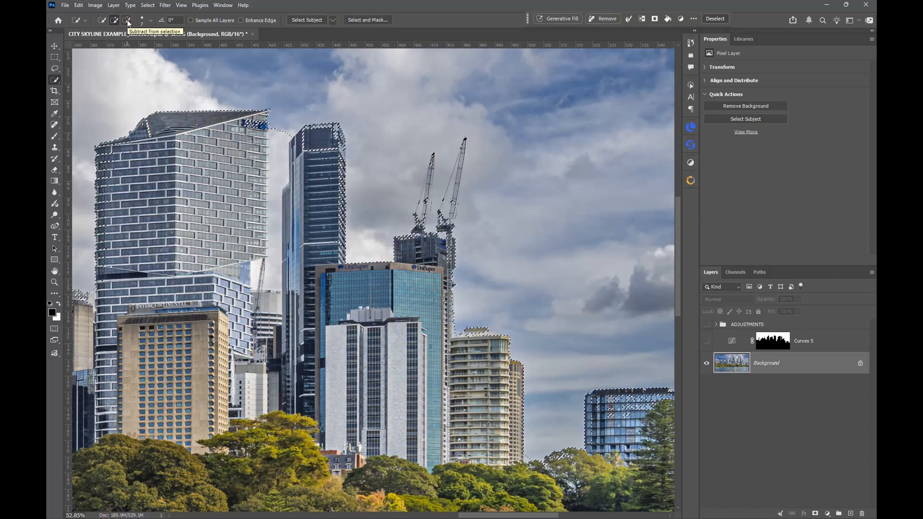
click(128, 22)
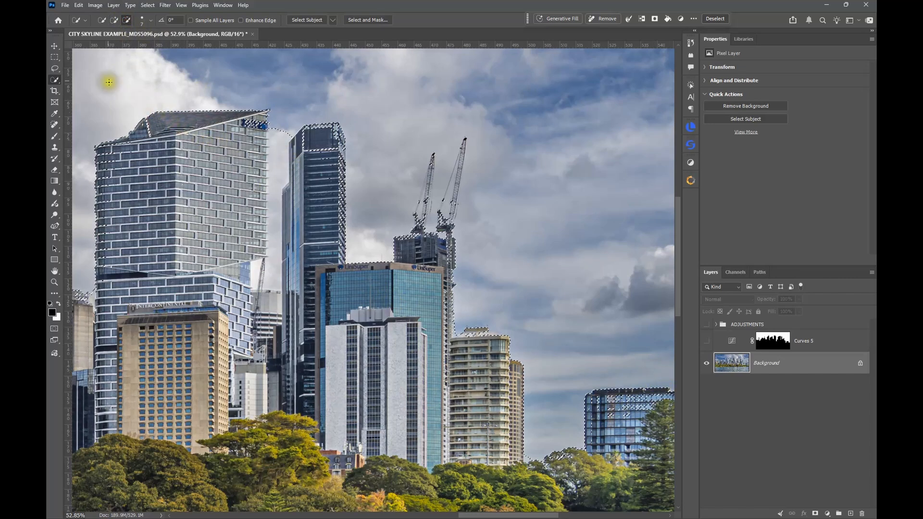
Try an 85 px selection brush, reduce it to 11 px, and shrink it slightly further
click(150, 23)
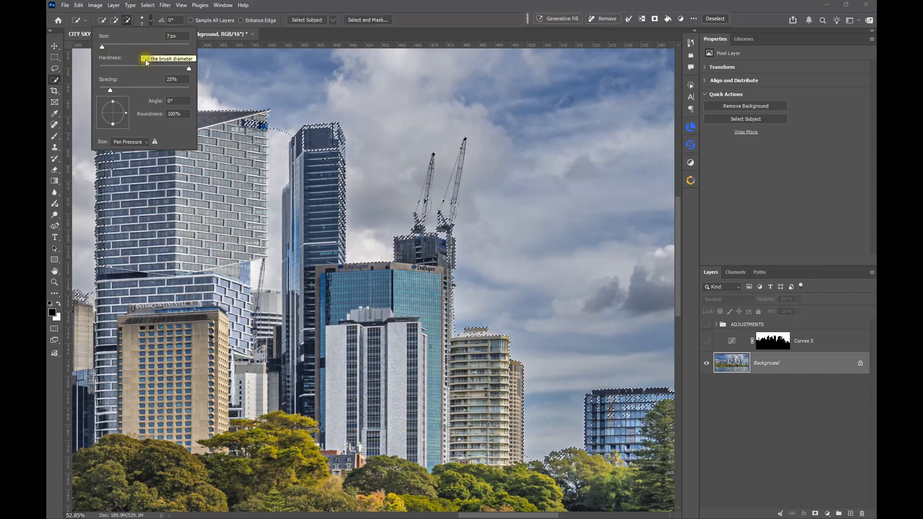
drag(106, 49, 138, 56)
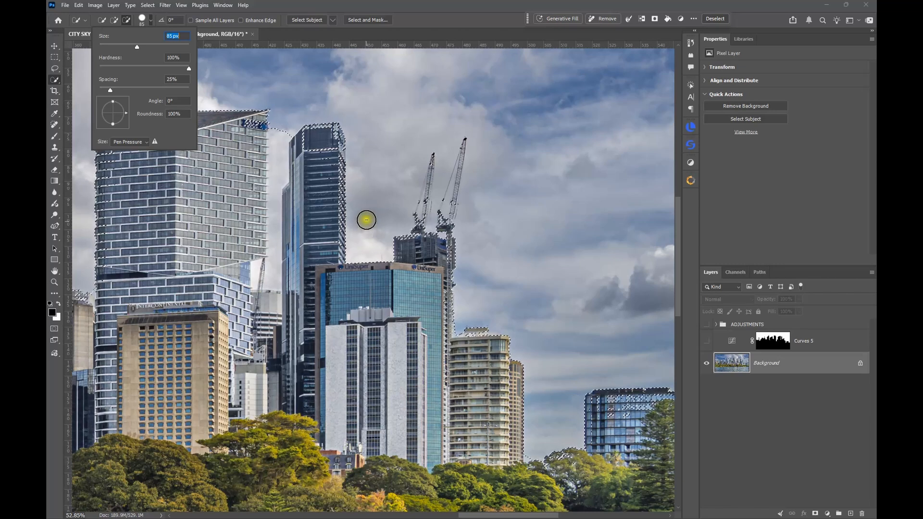
drag(137, 49, 103, 53)
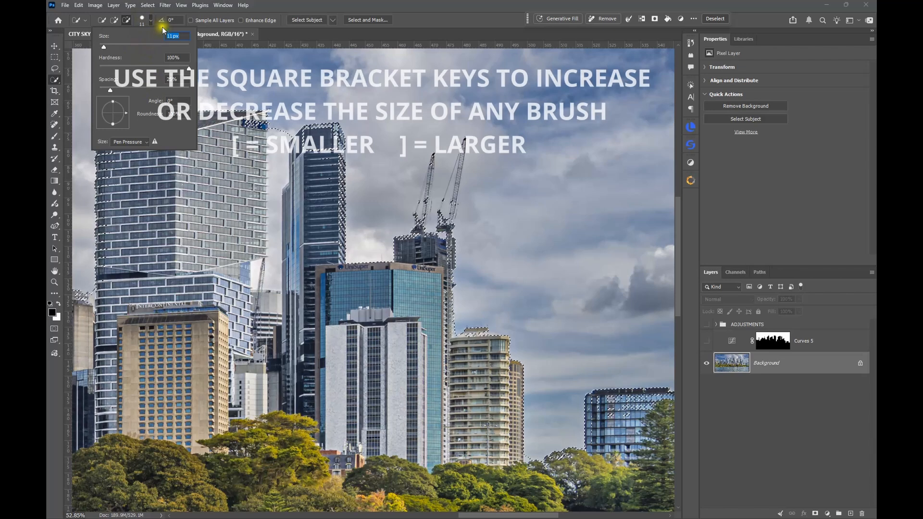
click(151, 22)
key([)
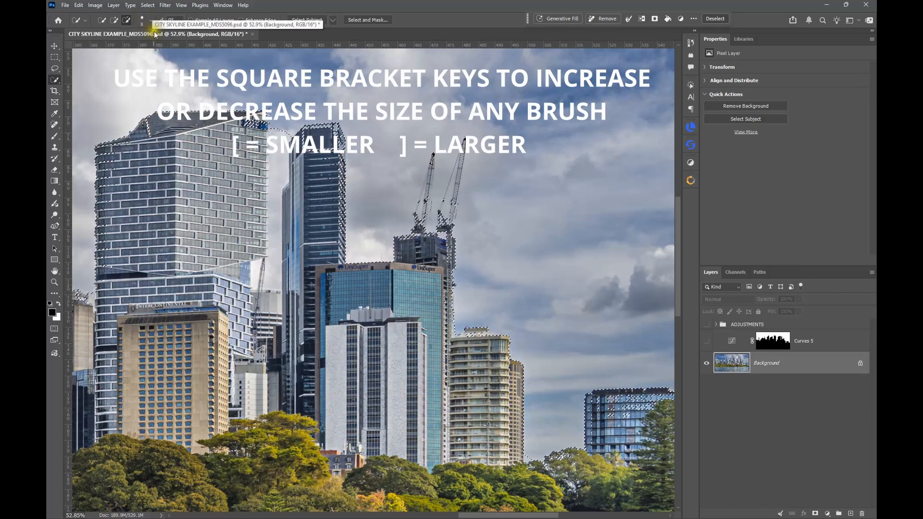
key(bracketleft)
key(bracketleft)
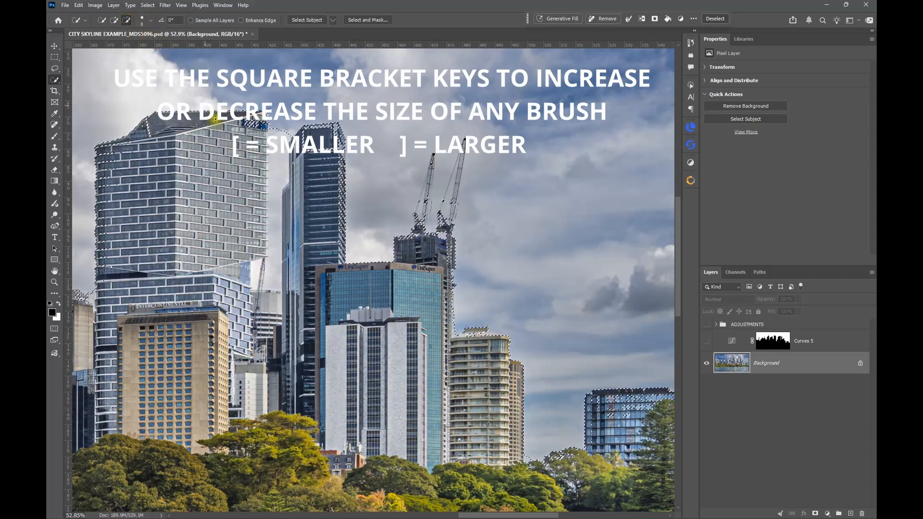
Subtract the windows of the blue glass building and the low block beside it from the sky selection
drag(568, 279, 319, 114)
scroll(405, 253, up, 3)
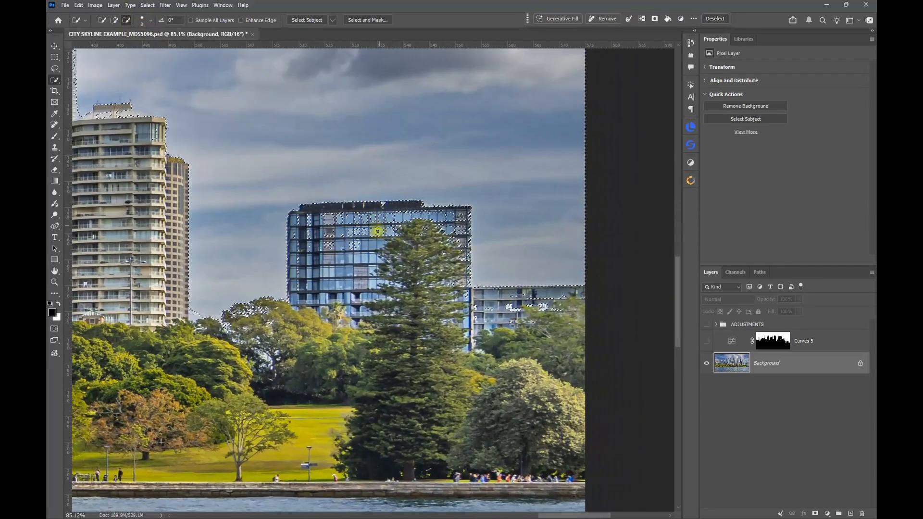
mouse_move(336, 233)
mouse_down()
mouse_move(389, 234)
mouse_move(340, 243)
mouse_move(353, 254)
mouse_move(341, 221)
mouse_move(305, 232)
mouse_move(317, 218)
mouse_move(298, 222)
mouse_move(301, 307)
mouse_move(312, 281)
mouse_move(315, 291)
mouse_move(291, 217)
mouse_move(288, 310)
mouse_move(327, 215)
mouse_move(454, 221)
mouse_move(455, 229)
mouse_move(400, 223)
mouse_move(433, 227)
mouse_move(447, 269)
mouse_move(447, 228)
mouse_move(463, 211)
mouse_move(466, 295)
mouse_move(439, 274)
mouse_move(457, 295)
mouse_move(521, 304)
mouse_move(513, 316)
mouse_move(562, 310)
mouse_move(499, 349)
mouse_move(512, 318)
mouse_up()
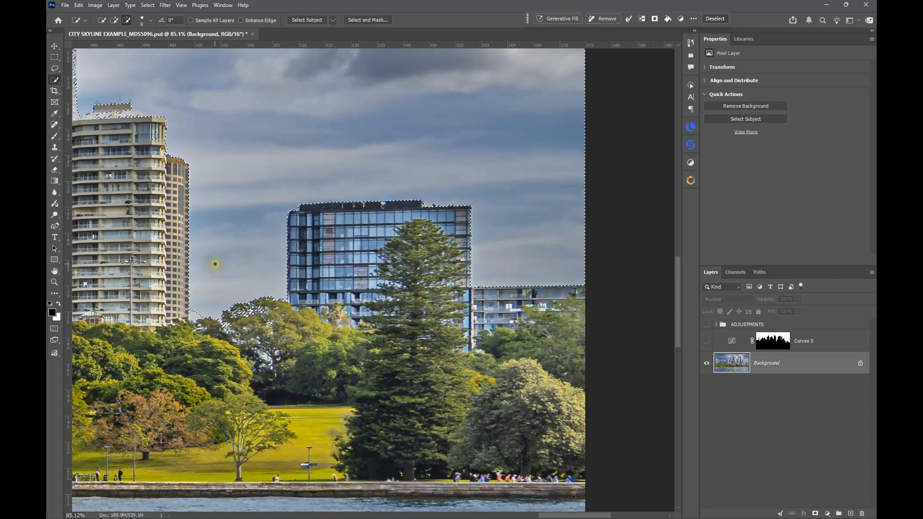
Switch to adding to the selection and include the small sky area between the round beige tower and the treetops
drag(212, 264, 328, 215)
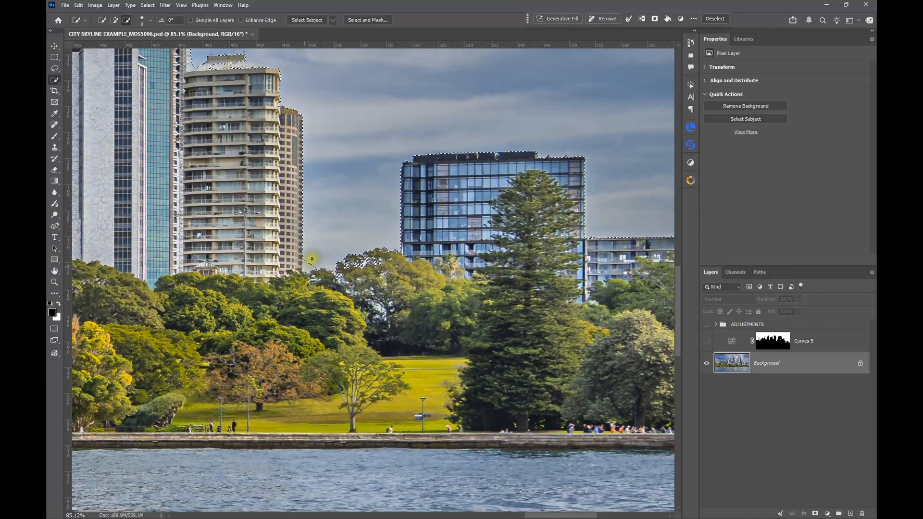
click(114, 20)
click(305, 267)
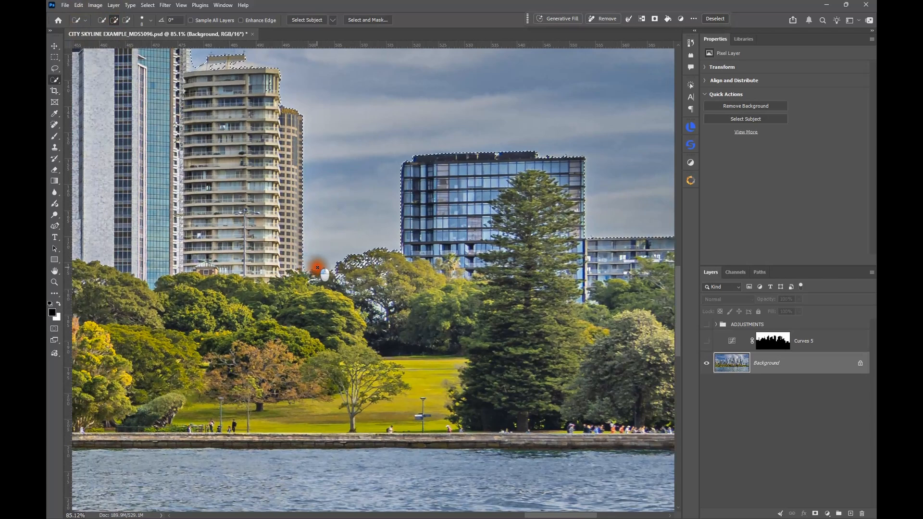
Switch back to subtracting and remove the round beige tower's roof and upper edge from the sky selection
drag(325, 111, 404, 326)
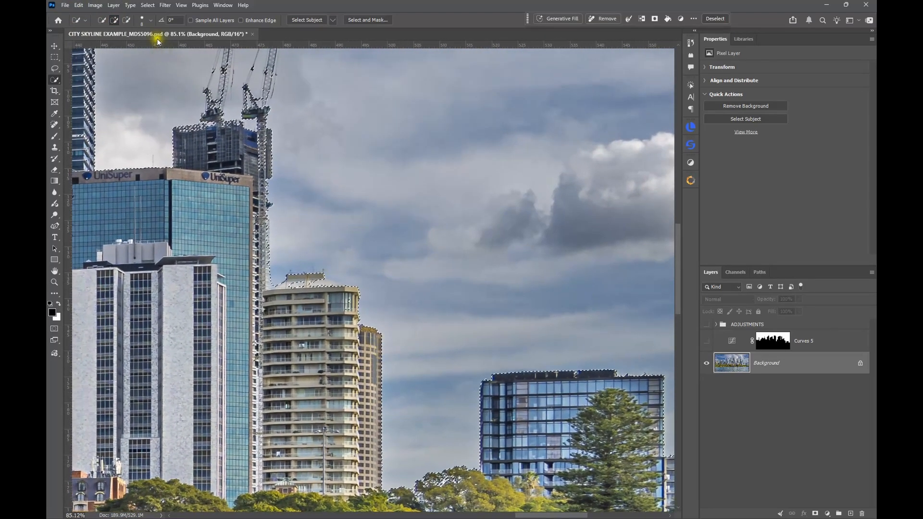
click(127, 19)
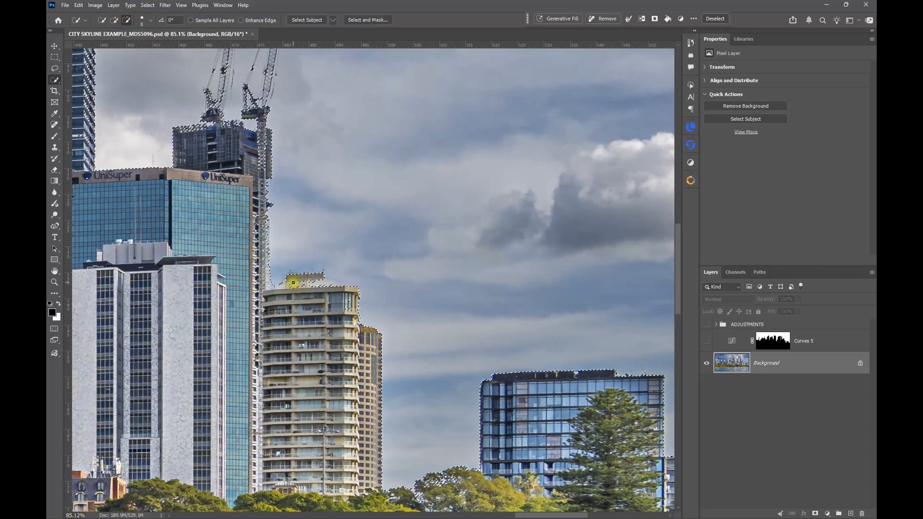
drag(293, 282, 324, 289)
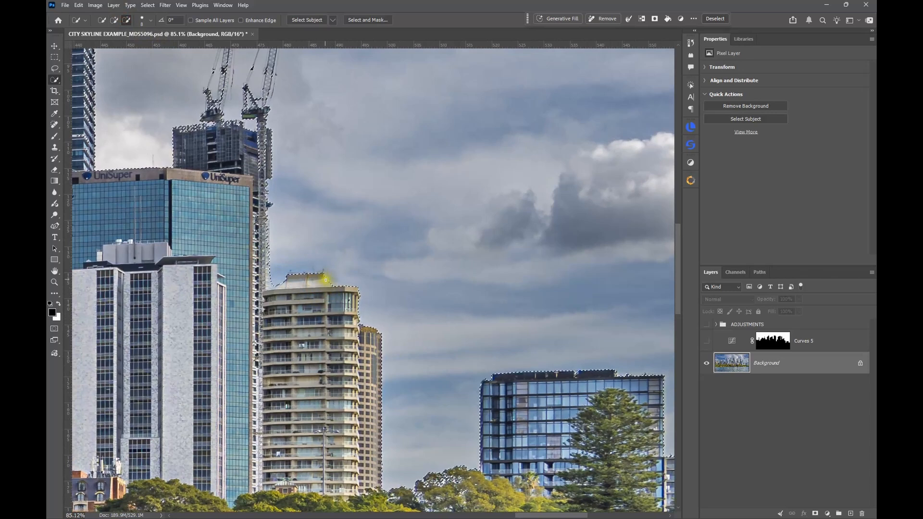
click(331, 284)
mouse_move(342, 290)
mouse_down()
mouse_move(333, 283)
mouse_move(345, 304)
mouse_up()
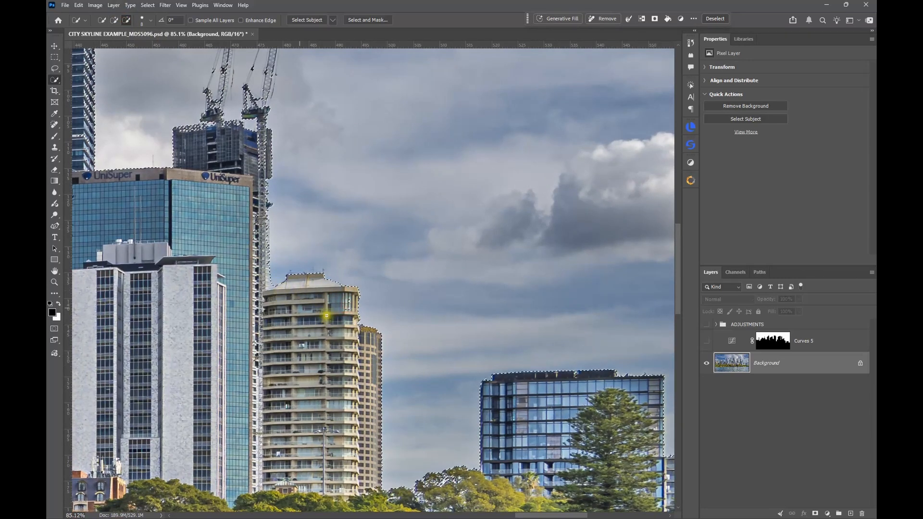
Subtract stray areas on the dark building below the cranes and along the crane mast from the sky selection
mouse_move(253, 154)
mouse_down()
mouse_move(264, 169)
mouse_move(249, 159)
mouse_move(243, 181)
mouse_up()
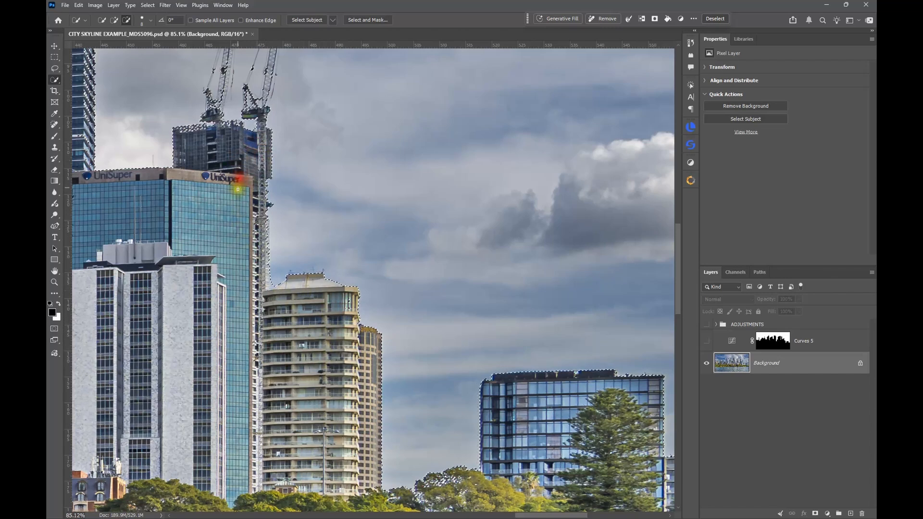
drag(265, 228, 262, 266)
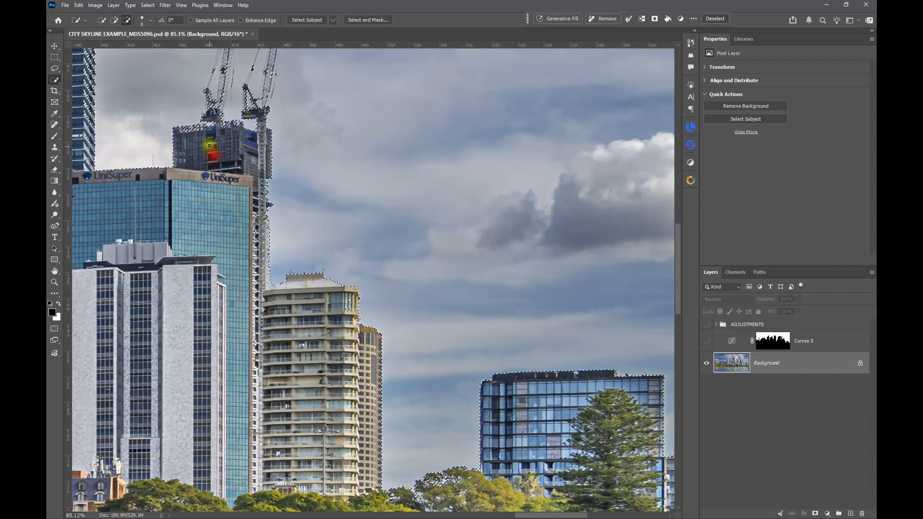
drag(210, 146, 186, 131)
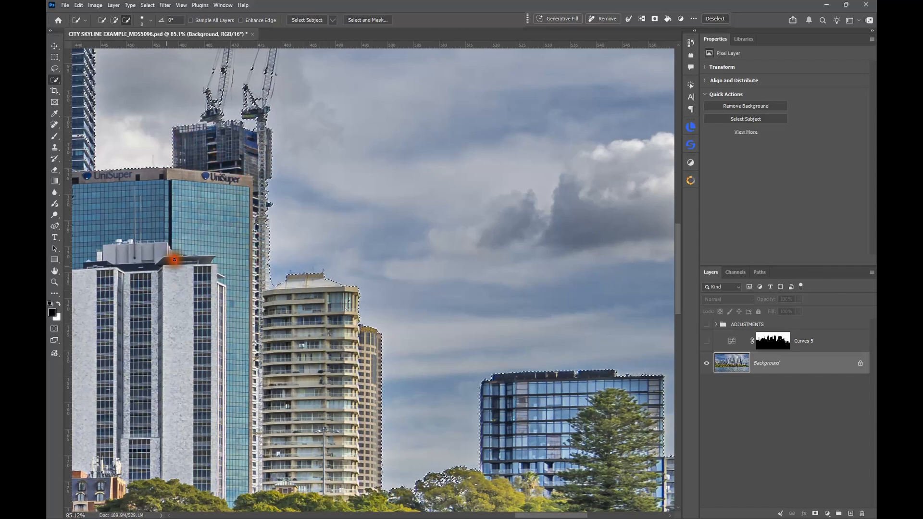
drag(180, 234, 422, 365)
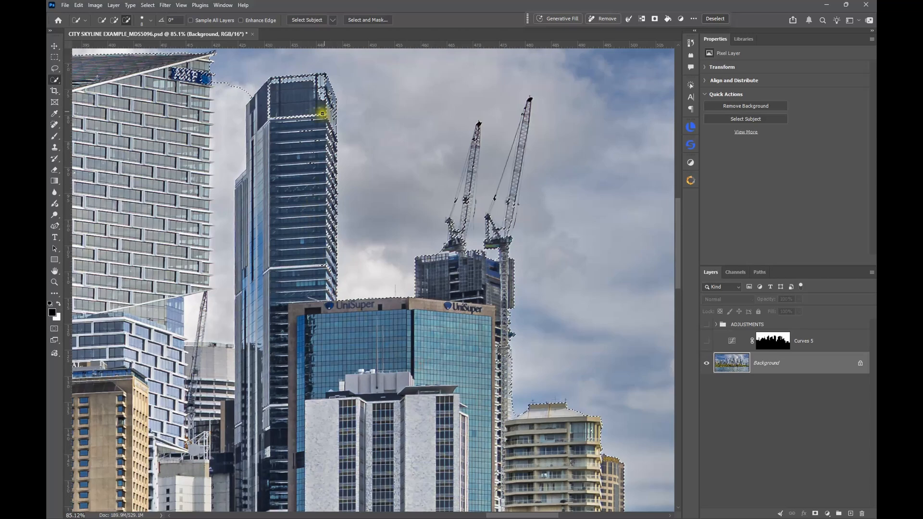
Subtract the dark glass tower's upper floors from the sky selection and add the sky gap between it and the neighbouring white-banded tower
mouse_move(313, 93)
mouse_down()
mouse_move(321, 82)
mouse_move(296, 120)
mouse_move(288, 241)
mouse_up()
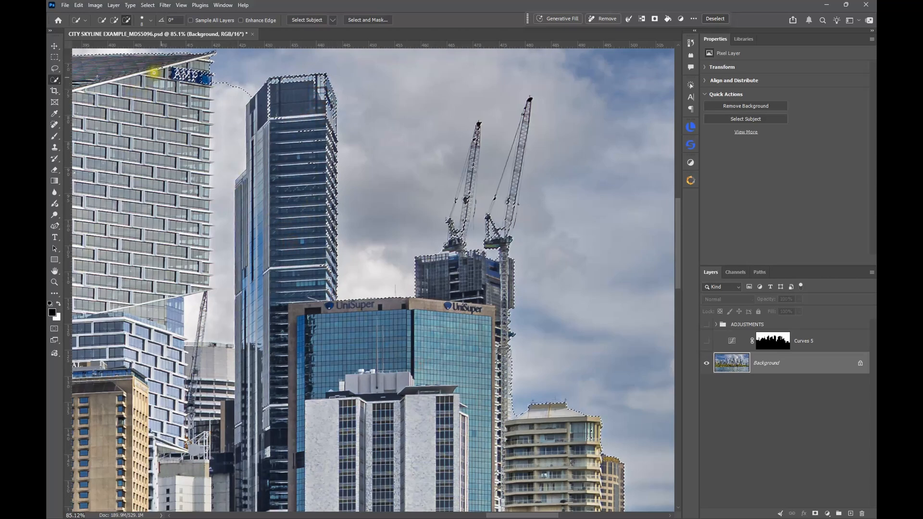
click(114, 20)
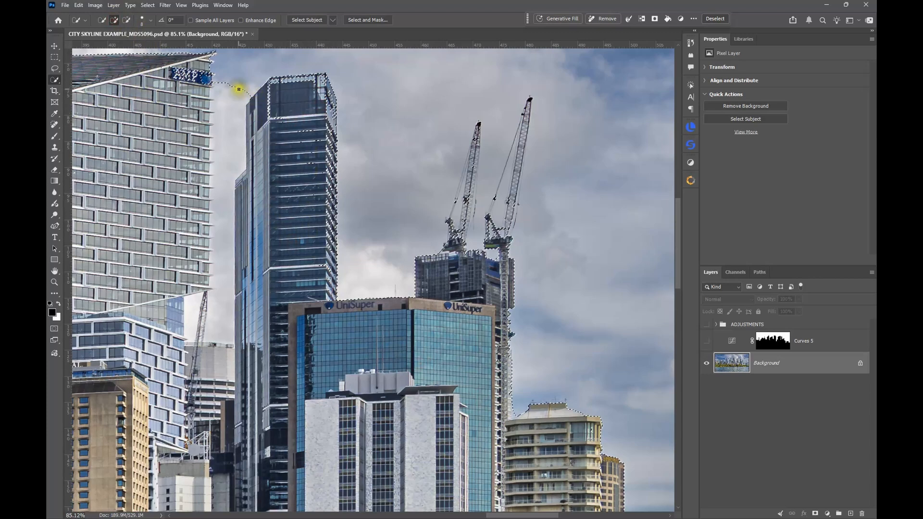
mouse_move(239, 87)
mouse_down()
mouse_move(236, 126)
mouse_move(226, 113)
mouse_move(225, 272)
mouse_move(236, 240)
mouse_up()
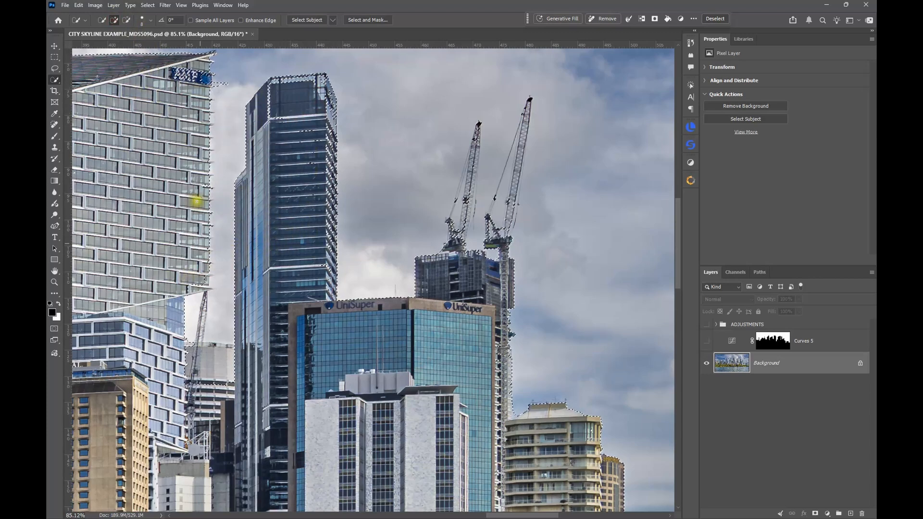
Switch back to subtracting and remove the pale low building beneath the gap between the two towers from the sky selection
click(127, 20)
mouse_move(206, 367)
mouse_down()
mouse_move(230, 384)
mouse_move(191, 392)
mouse_move(237, 392)
mouse_move(235, 379)
mouse_move(177, 366)
mouse_move(226, 356)
mouse_up()
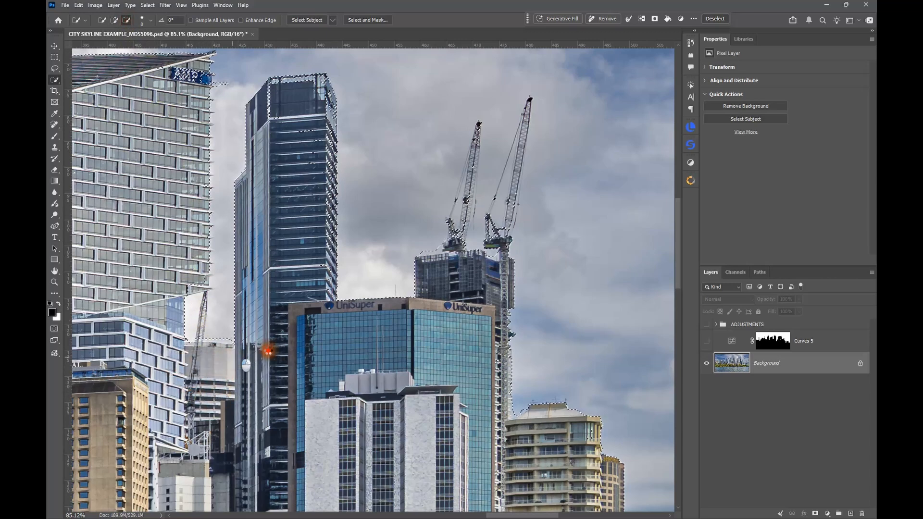
scroll(212, 241, down, 6)
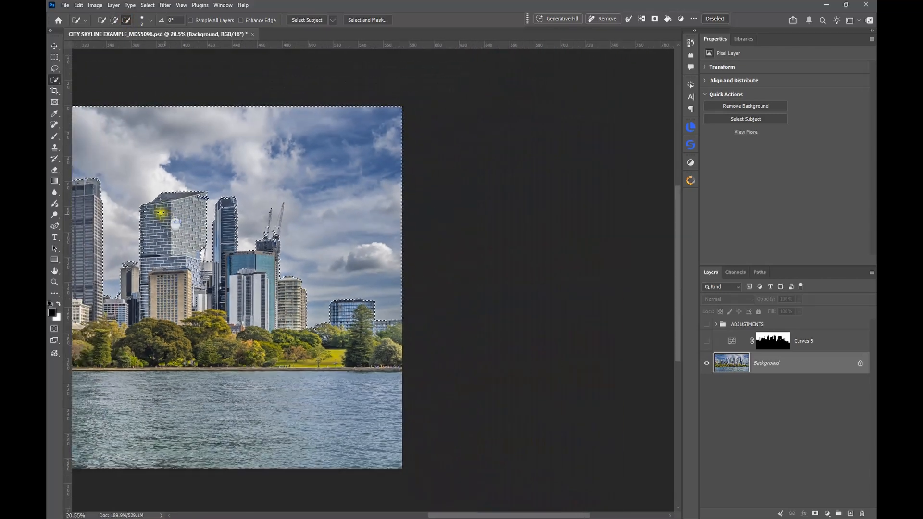
drag(207, 156, 406, 139)
scroll(413, 129, down, 1)
scroll(433, 140, down, 1)
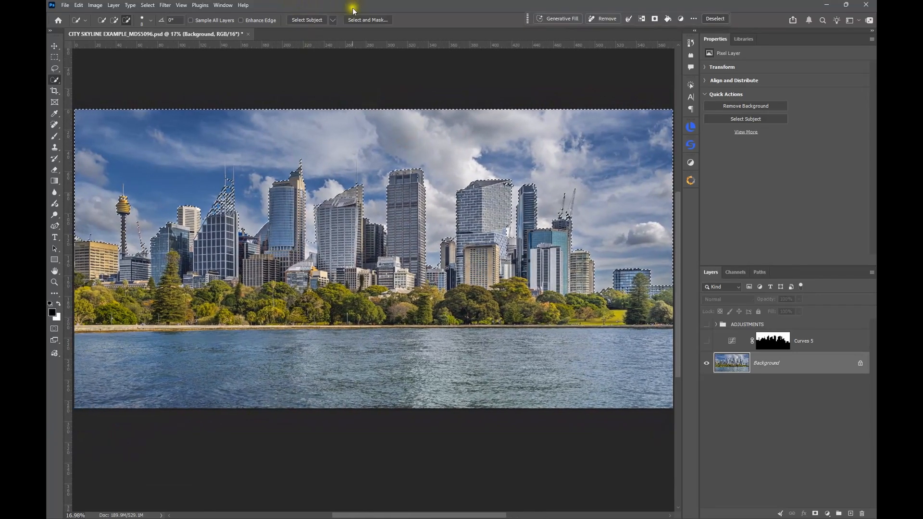
scroll(364, 217, down, 1)
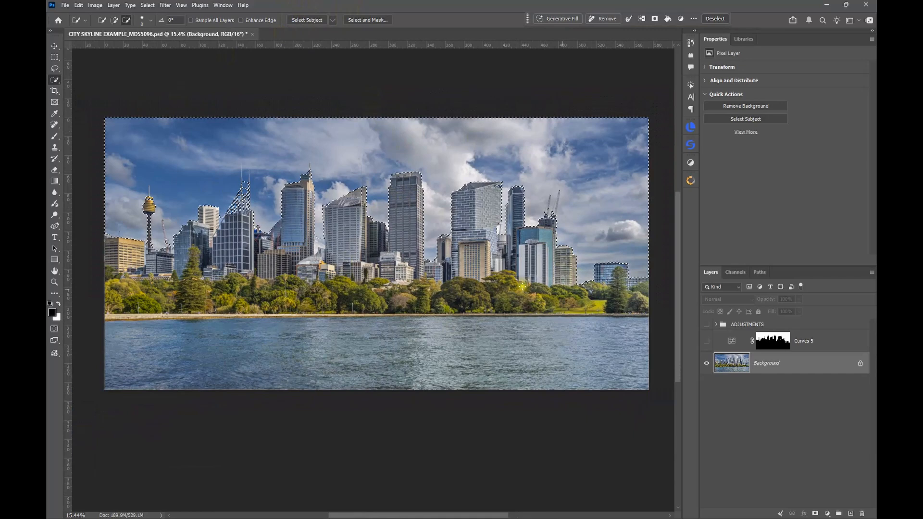
Create a Curves adjustment layer masked by the sky selection and delete the older Curves 5 layer
click(693, 161)
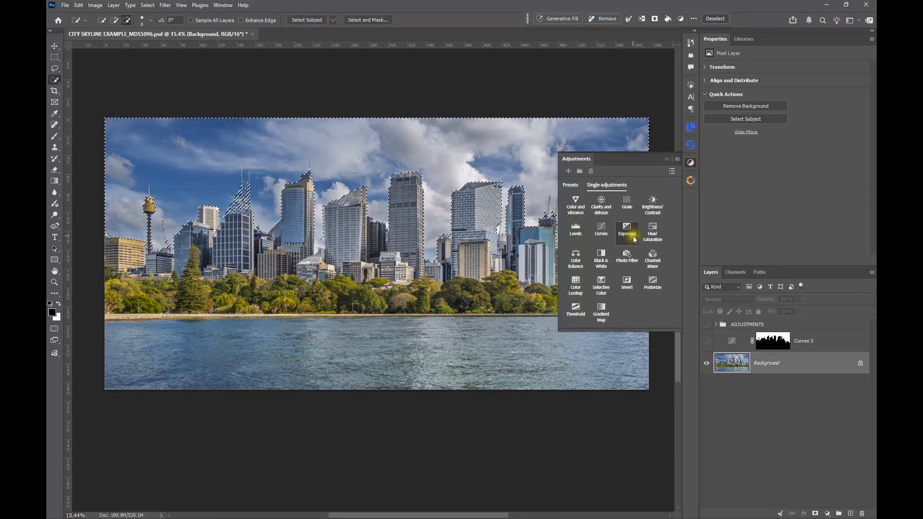
click(600, 229)
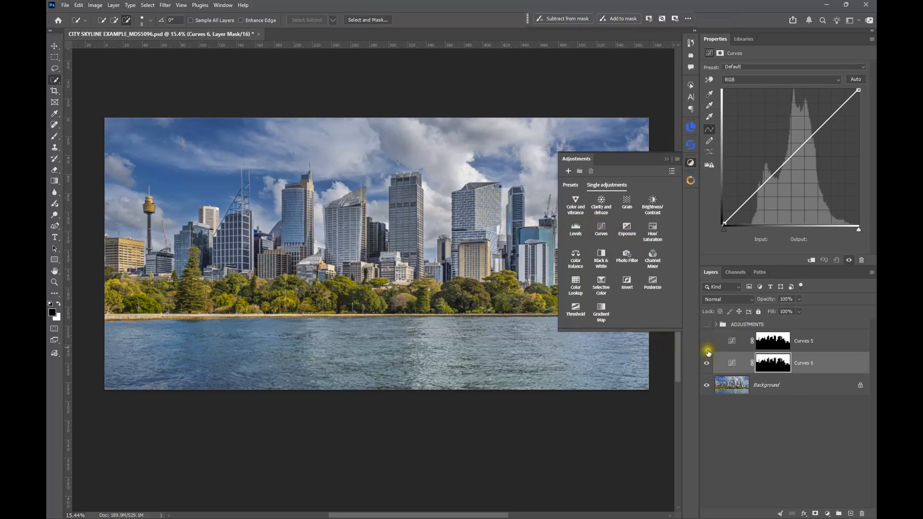
click(770, 363)
drag(836, 346, 861, 514)
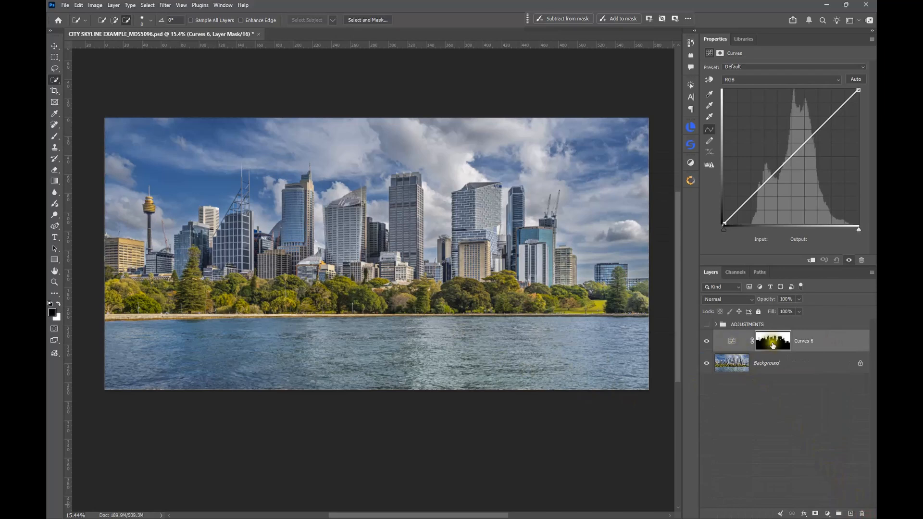
Darken the sky by lowering the curve's white point to output 229 and pulling the midtones to input 122, output 88; compare before and after
click(722, 342)
click(765, 186)
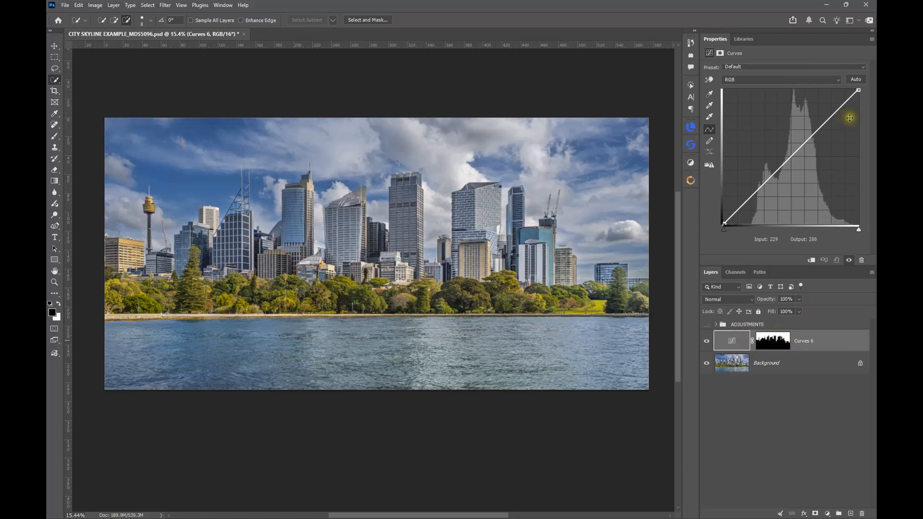
drag(858, 89, 859, 104)
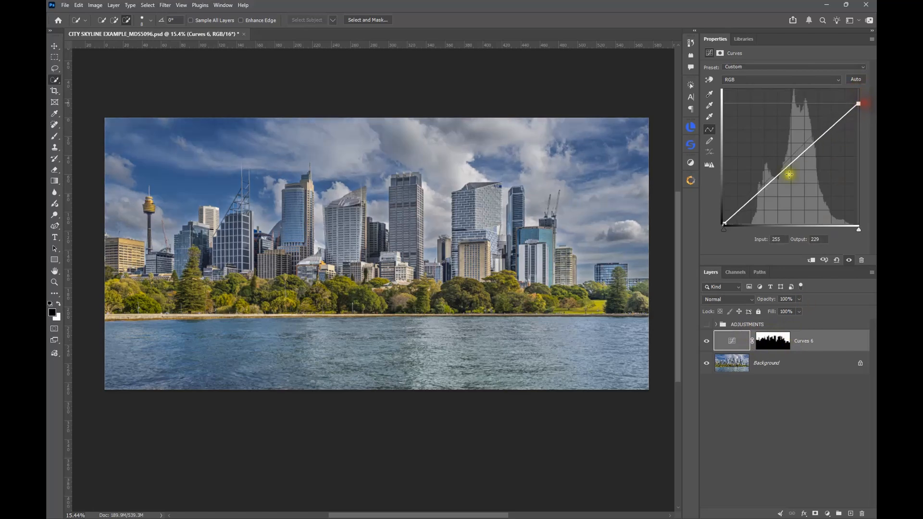
drag(784, 168, 789, 178)
click(706, 342)
click(706, 343)
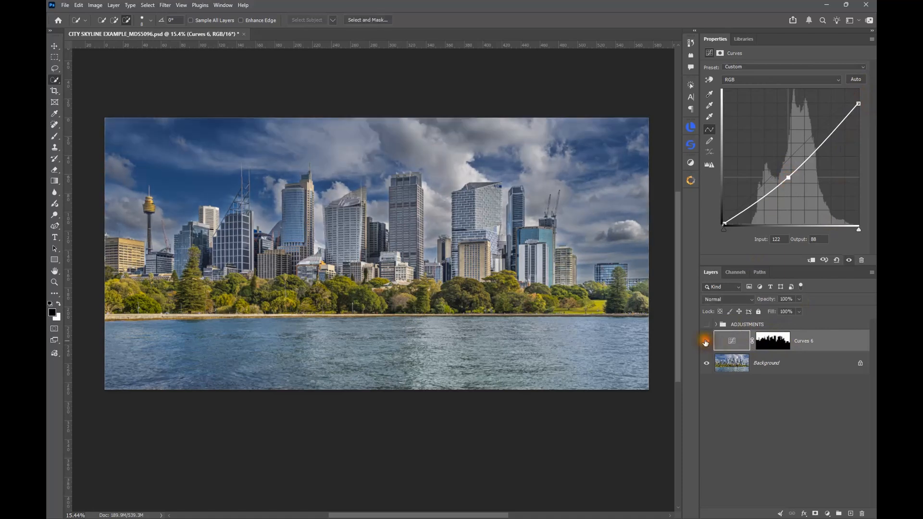
Add a highlight point to the curve at input 191, output 167, and compare the sky with the adjustment off and on
click(825, 136)
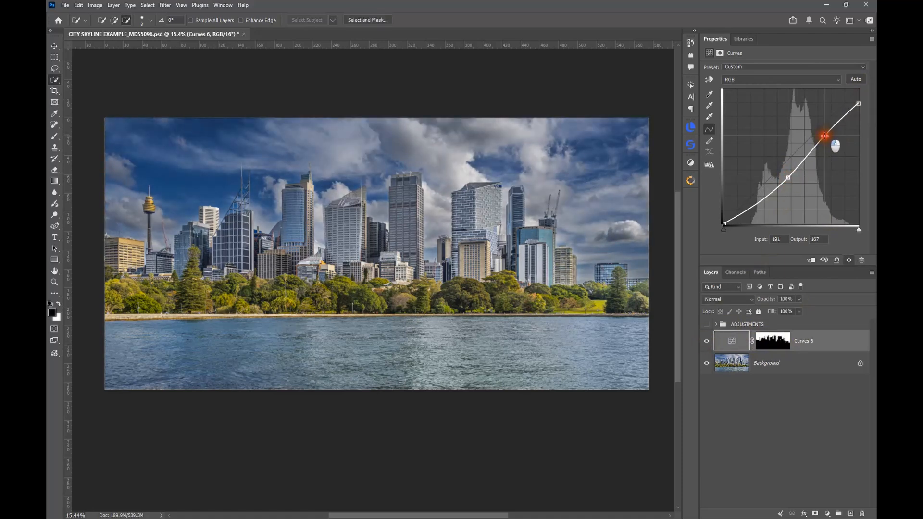
click(707, 342)
click(707, 342)
Display the Curves 6 layer mask on its own over the canvas and examine the building edges along the skyline for grey areas
click(764, 342)
click(780, 343)
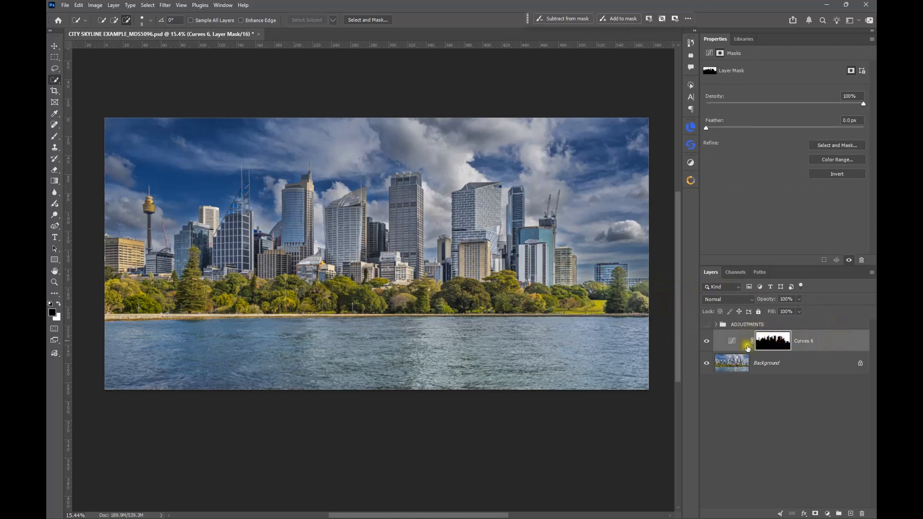
alt+click(774, 345)
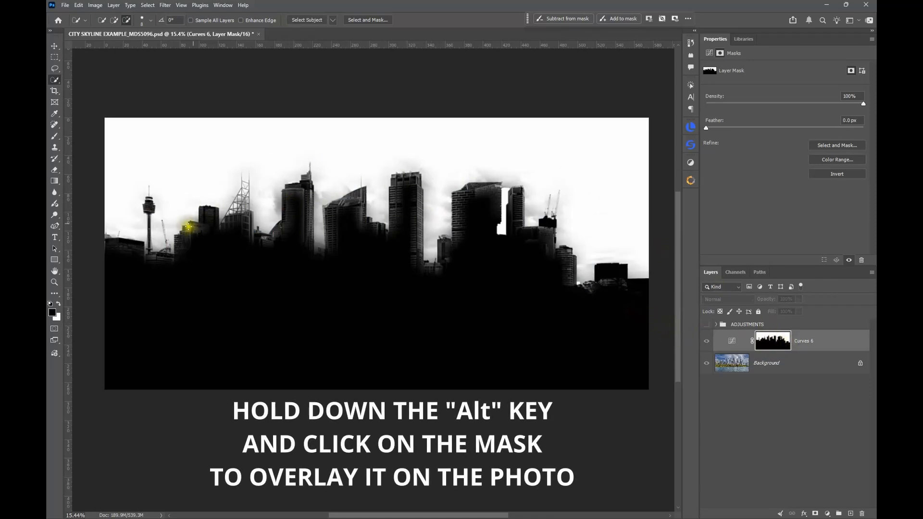
scroll(568, 265, up, 4)
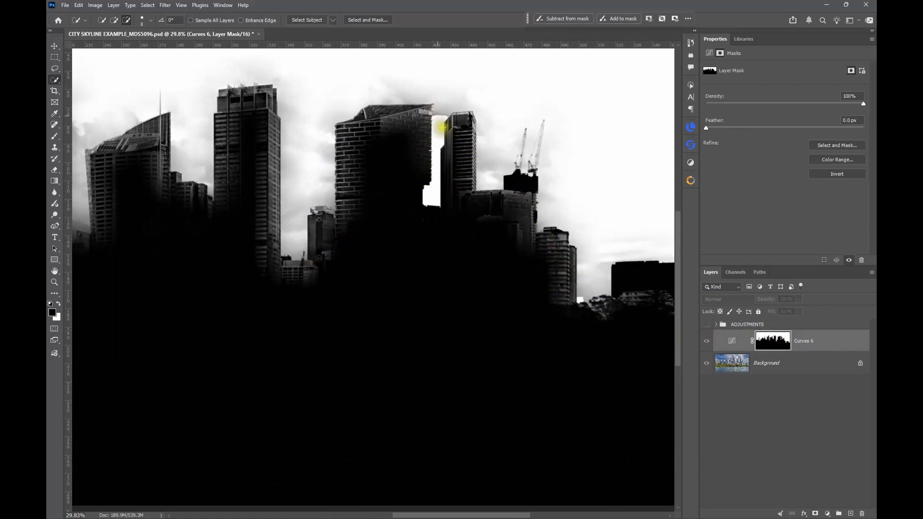
scroll(382, 177, down, 3)
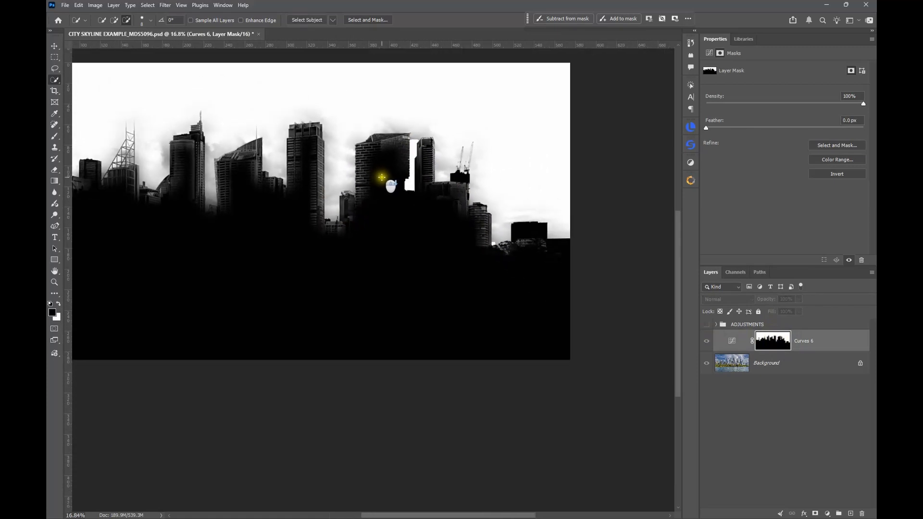
scroll(489, 229, up, 2)
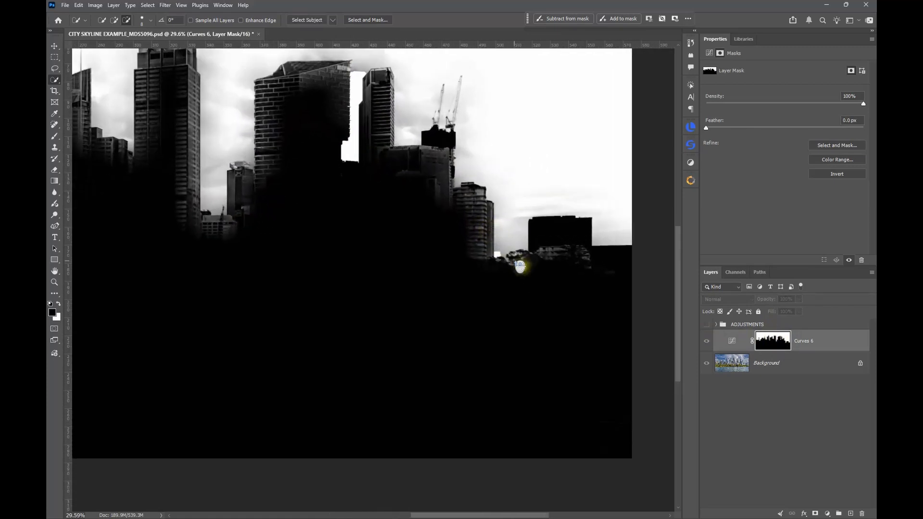
drag(525, 242, 558, 276)
scroll(558, 276, down, 5)
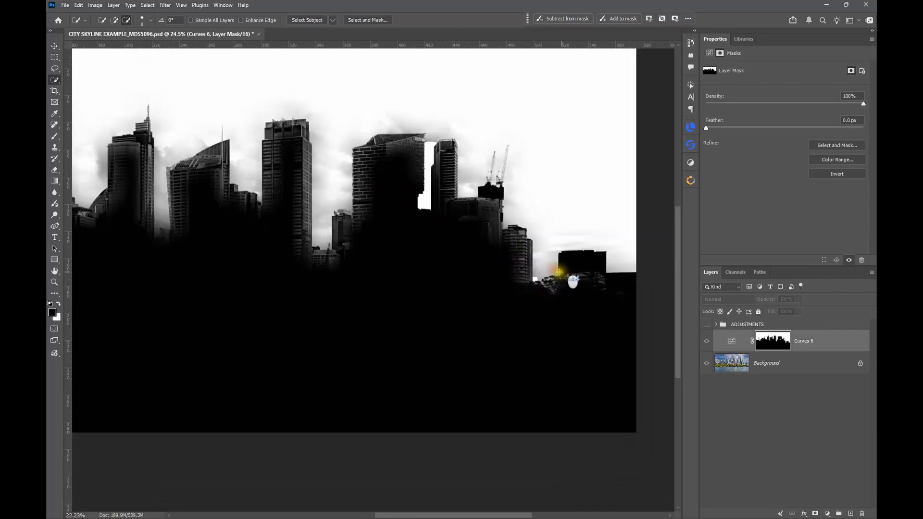
drag(427, 263, 482, 284)
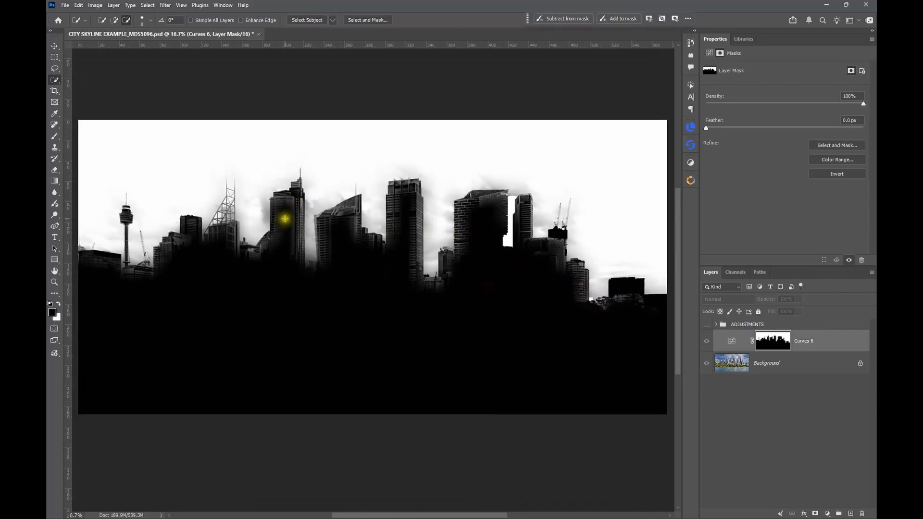
Choose the Brush tool, raise its opacity to 100% and reduce the brush size to 150
click(53, 138)
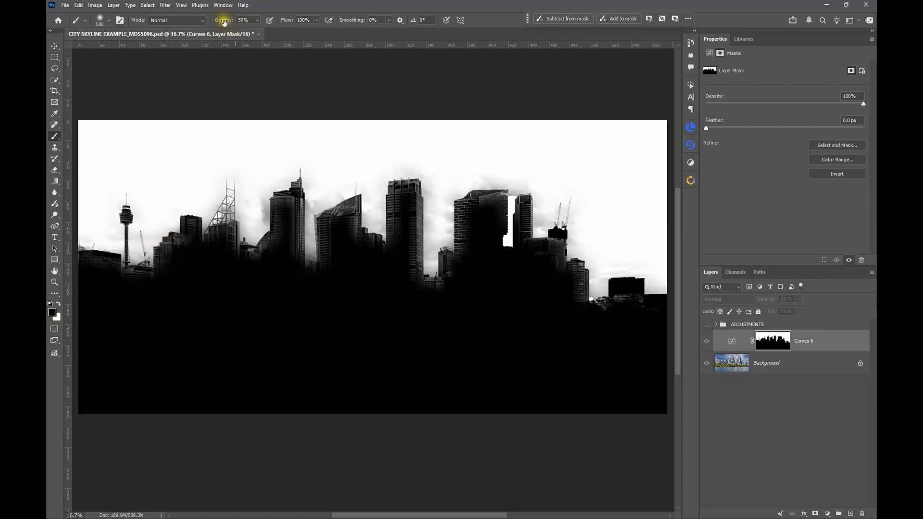
drag(224, 21, 262, 30)
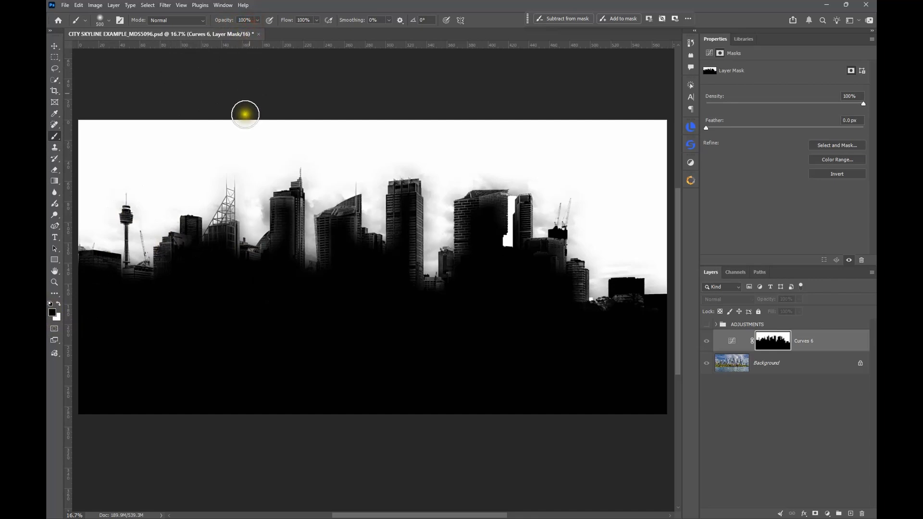
key(bracketleft)
key(bracketleft)
key(bracketleft)
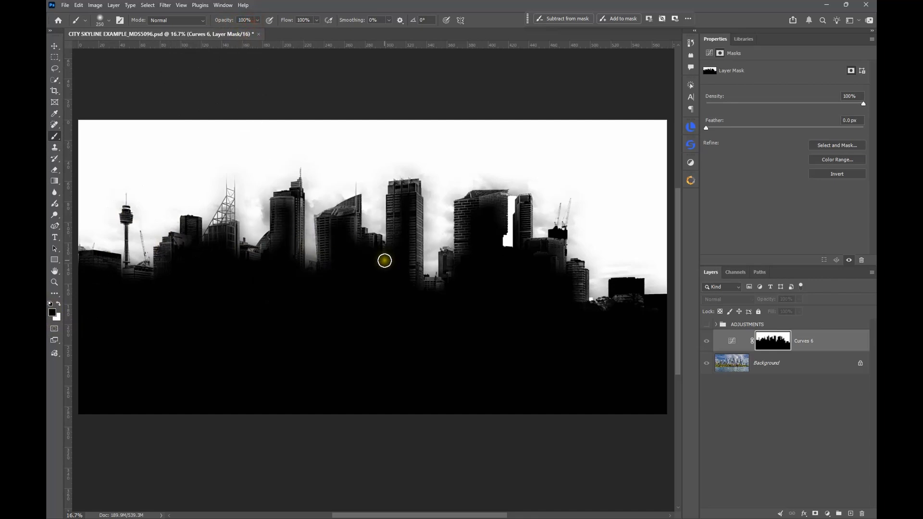
key(bracketleft)
key(bracketleft)
key(bracketleft)
Paint black on the mask over the grey interior of the tall central tower and the low block beside it
scroll(405, 216, up, 3)
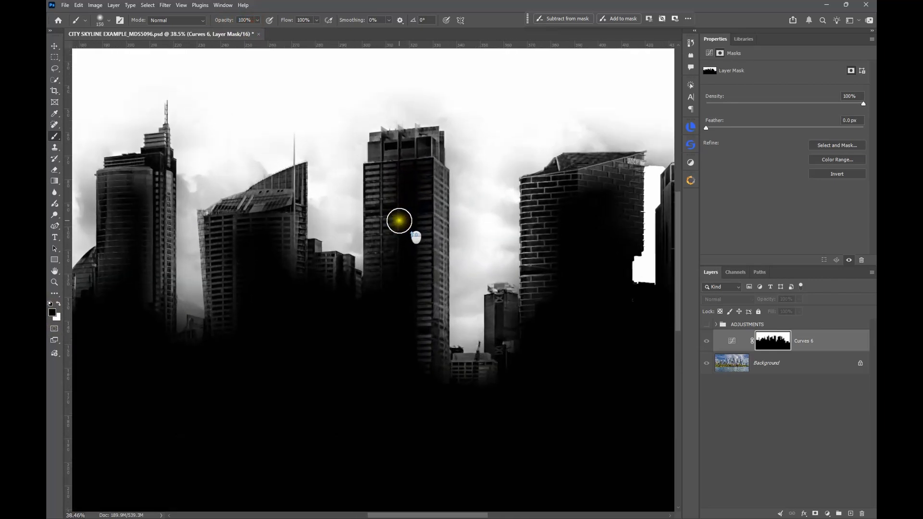
scroll(400, 219, up, 2)
mouse_move(424, 156)
mouse_down()
mouse_move(431, 266)
mouse_move(401, 271)
mouse_move(381, 243)
mouse_move(367, 146)
mouse_move(367, 340)
mouse_move(422, 331)
mouse_move(417, 241)
mouse_up()
mouse_move(439, 144)
mouse_down()
mouse_move(433, 428)
mouse_move(447, 433)
mouse_move(454, 218)
mouse_move(445, 155)
mouse_move(396, 147)
mouse_move(379, 128)
mouse_move(439, 109)
mouse_move(404, 127)
mouse_up()
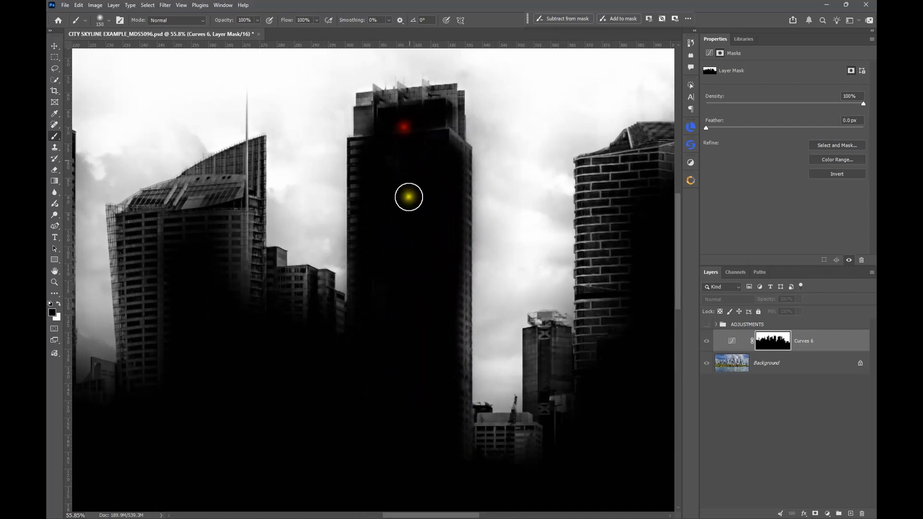
drag(314, 305, 318, 317)
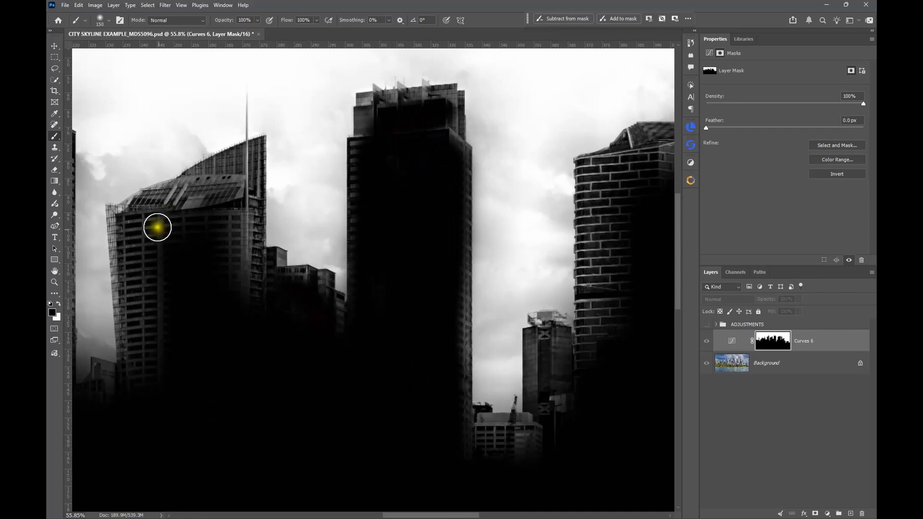
Try painting black over the sloped-roof tower and the rooftops of the adjoining low block, and undo those brush strokes
mouse_move(157, 227)
mouse_down()
mouse_move(153, 350)
mouse_move(178, 249)
mouse_move(197, 216)
mouse_move(139, 227)
mouse_move(233, 180)
mouse_move(243, 274)
mouse_move(234, 285)
mouse_move(250, 262)
mouse_move(299, 274)
mouse_move(242, 304)
mouse_up()
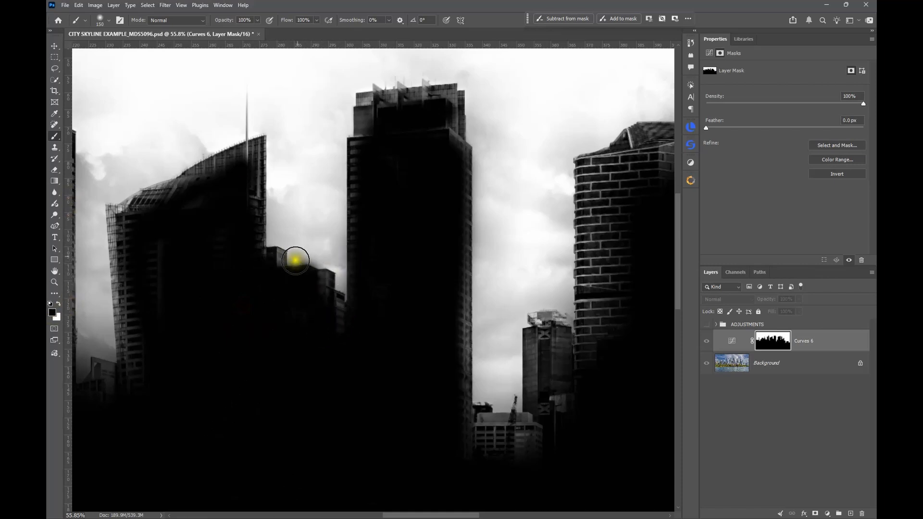
drag(300, 265, 302, 265)
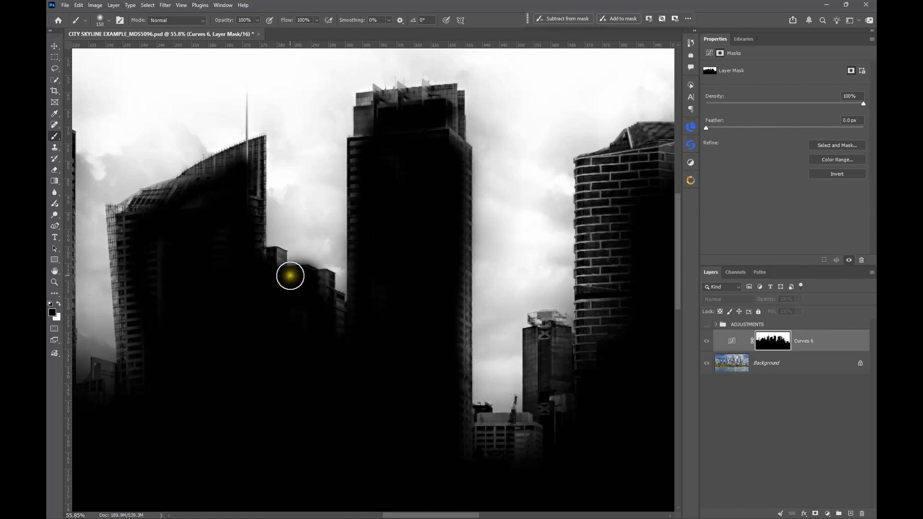
click(77, 6)
click(82, 18)
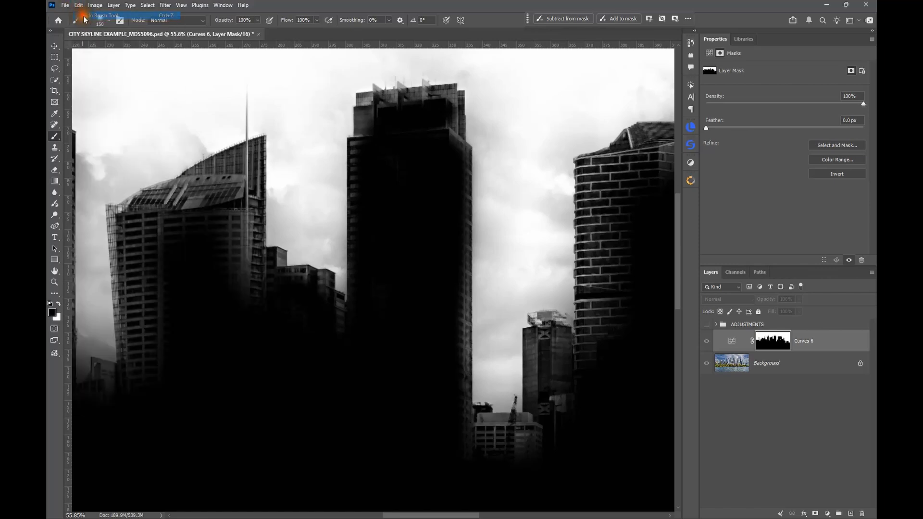
Paint black on the mask over the grey interior of the sloped-roof tower below its roof, keeping clear of the edges
mouse_move(245, 249)
mouse_down()
mouse_move(236, 250)
mouse_move(240, 260)
mouse_move(188, 322)
mouse_move(132, 255)
mouse_move(157, 368)
mouse_move(242, 407)
mouse_up()
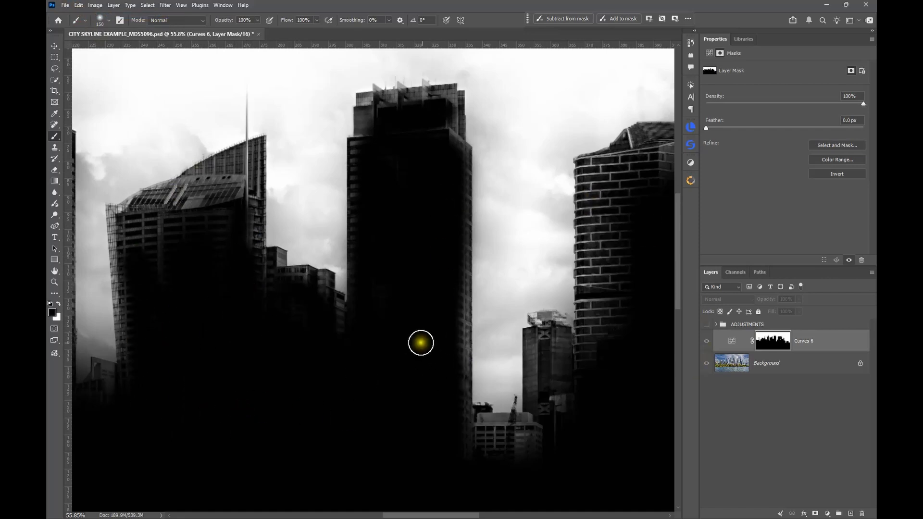
scroll(417, 344, down, 5)
drag(458, 358, 432, 251)
scroll(431, 273, down, 2)
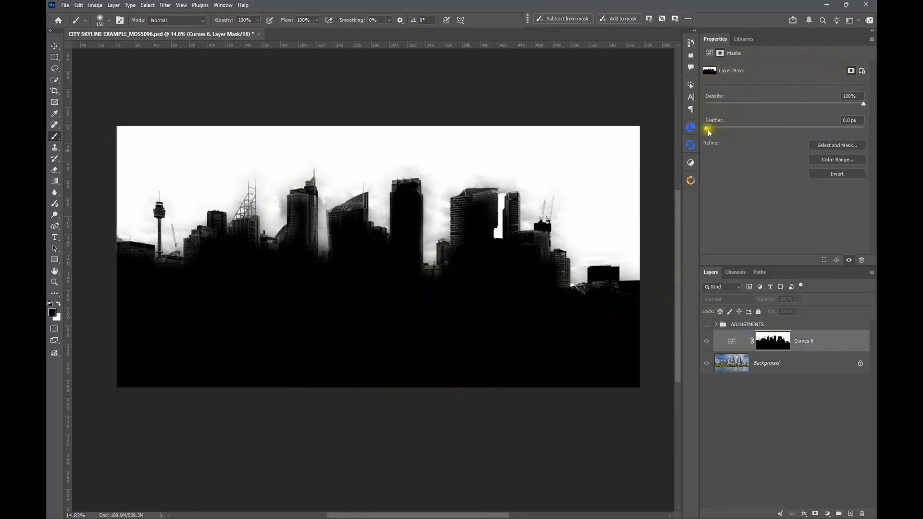
Try a mask feather of 29.3 px, reset it to 0 px, and lower the mask density to 82%
drag(706, 128, 779, 132)
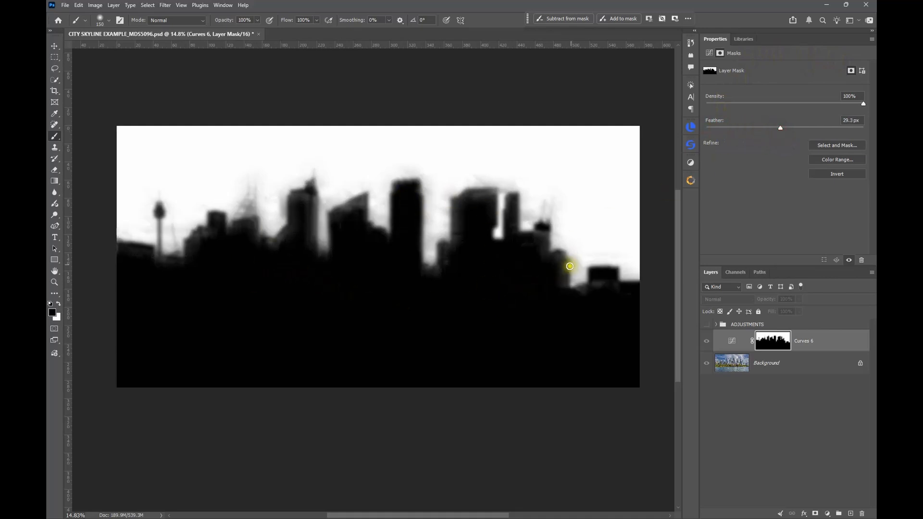
drag(780, 128, 706, 131)
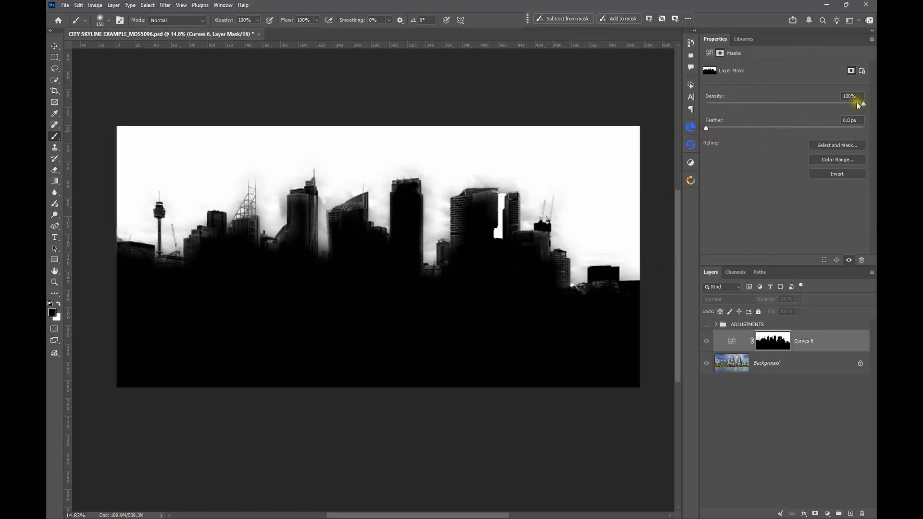
drag(863, 104, 836, 110)
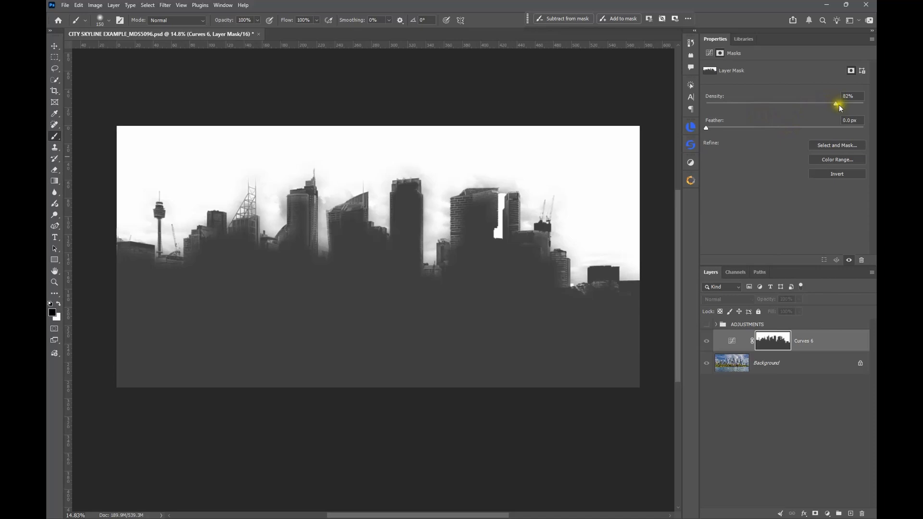
Restore the layer mask density to 100% and switch from the mask view back to the colour photo
drag(838, 106, 867, 115)
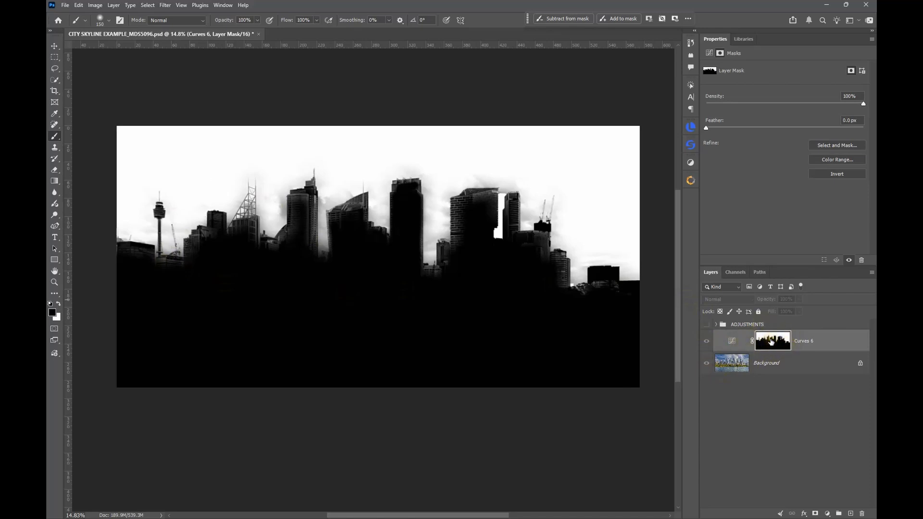
click(731, 350)
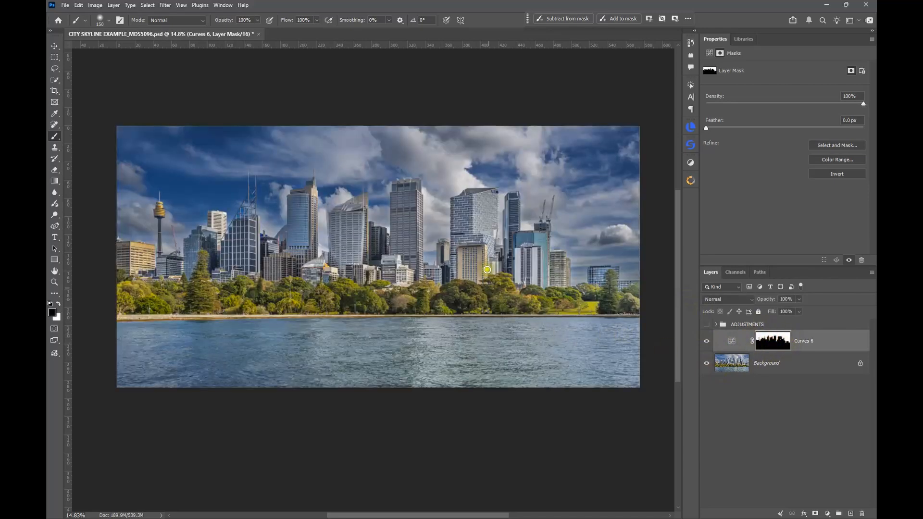
scroll(487, 270, up, 1)
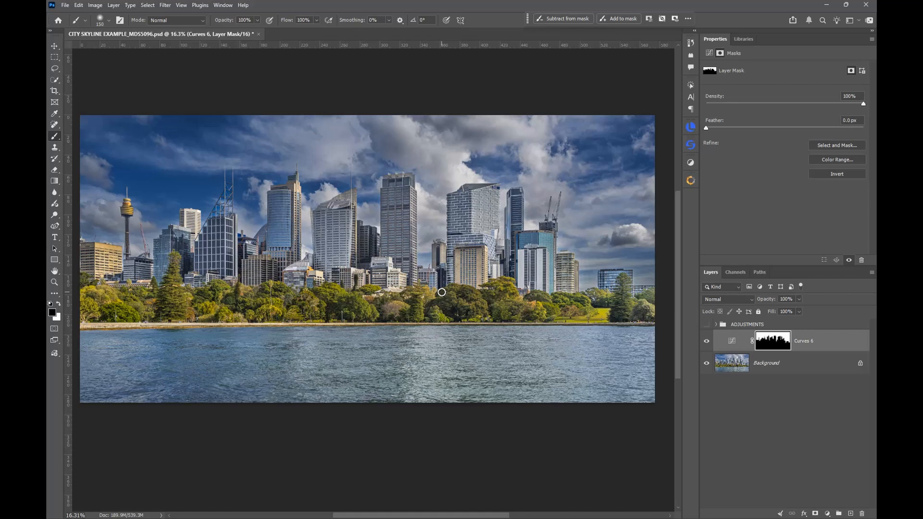
Switch from the Brush to the Quick Selection tool
click(146, 6)
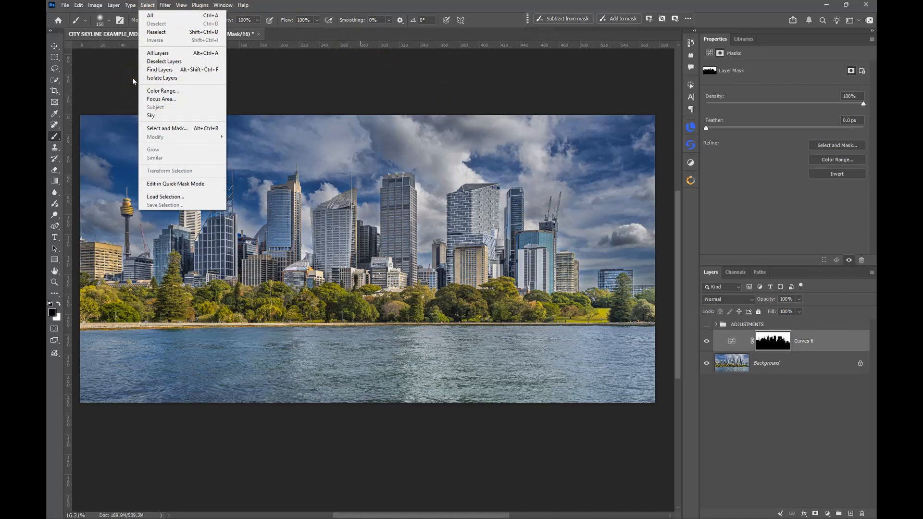
click(144, 7)
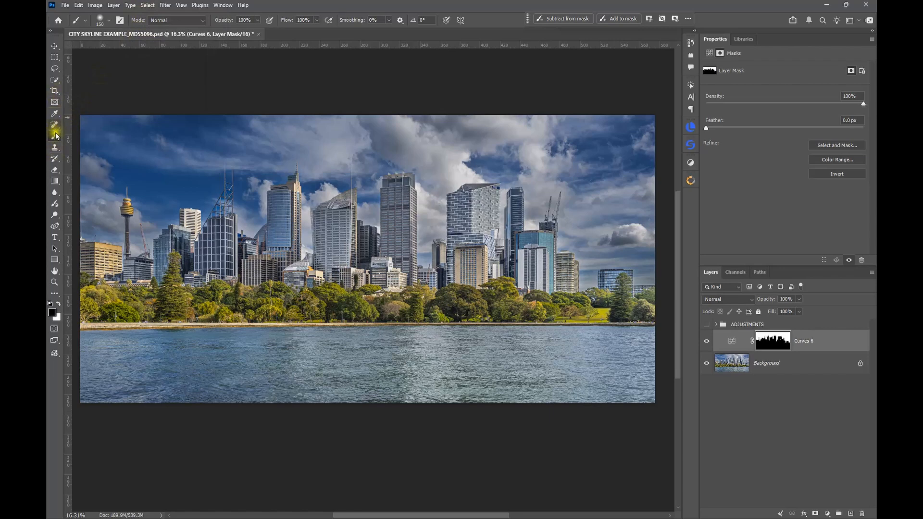
click(54, 83)
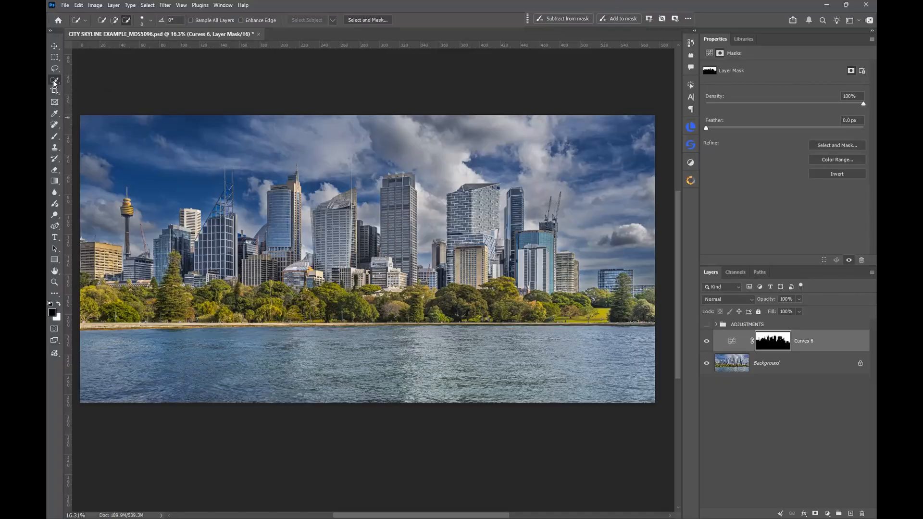
click(54, 80)
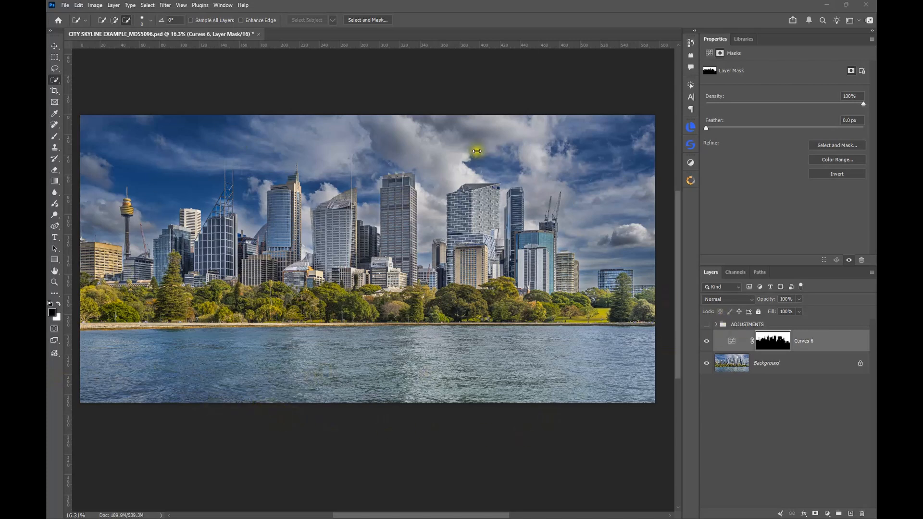
Refine the Curves 6 layer mask in Select and Mask with Smart Radius and 46% contrast, and output it as a selection
click(773, 342)
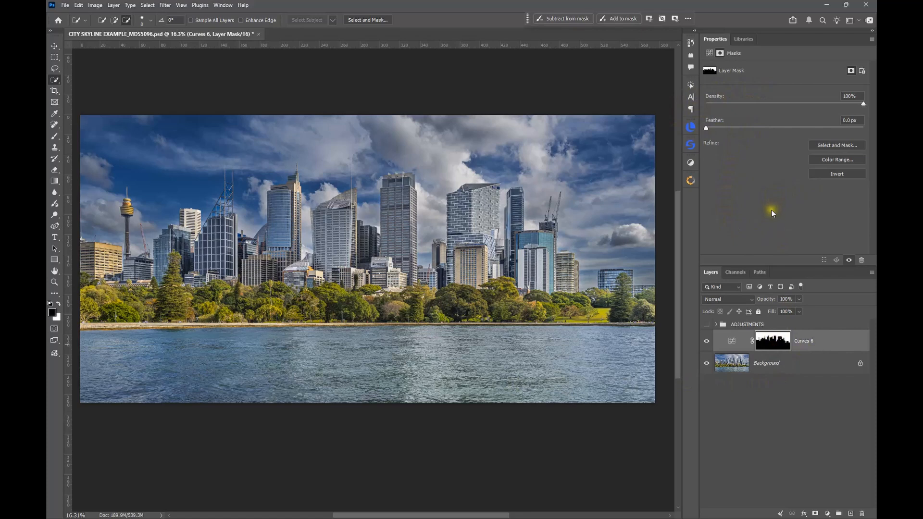
click(838, 144)
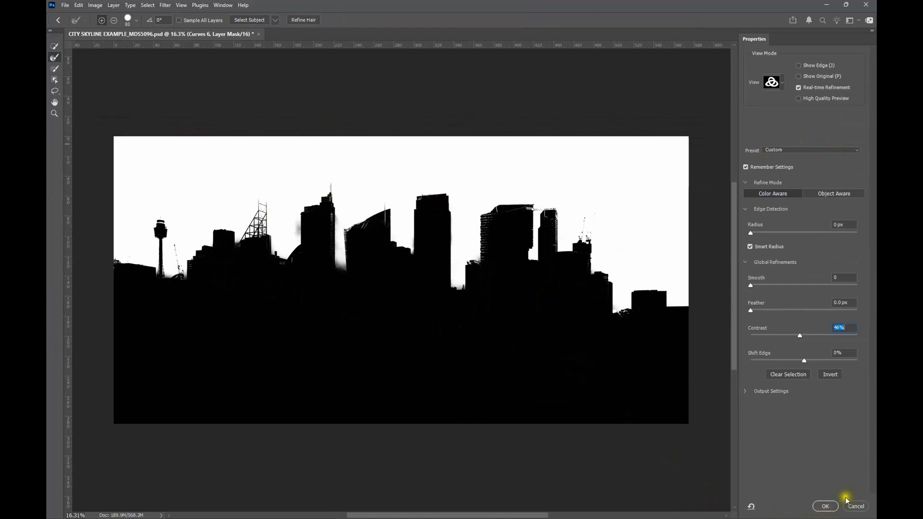
click(825, 506)
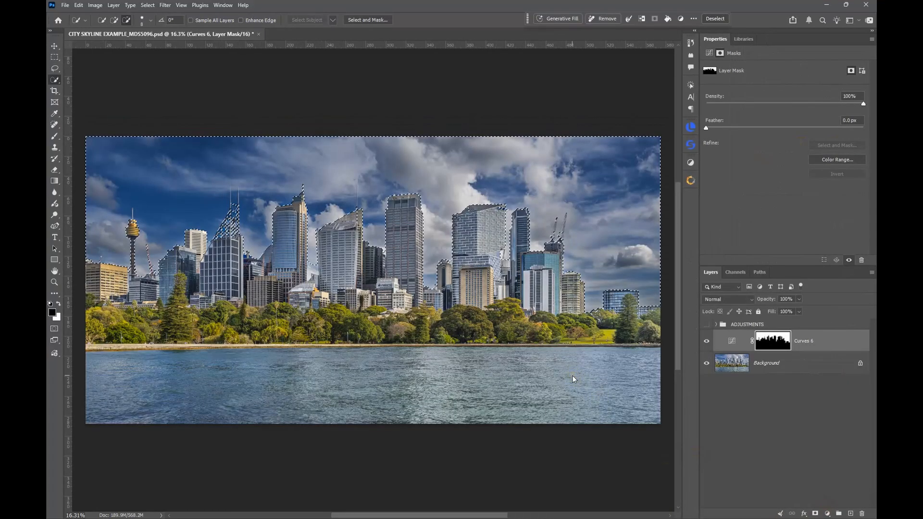